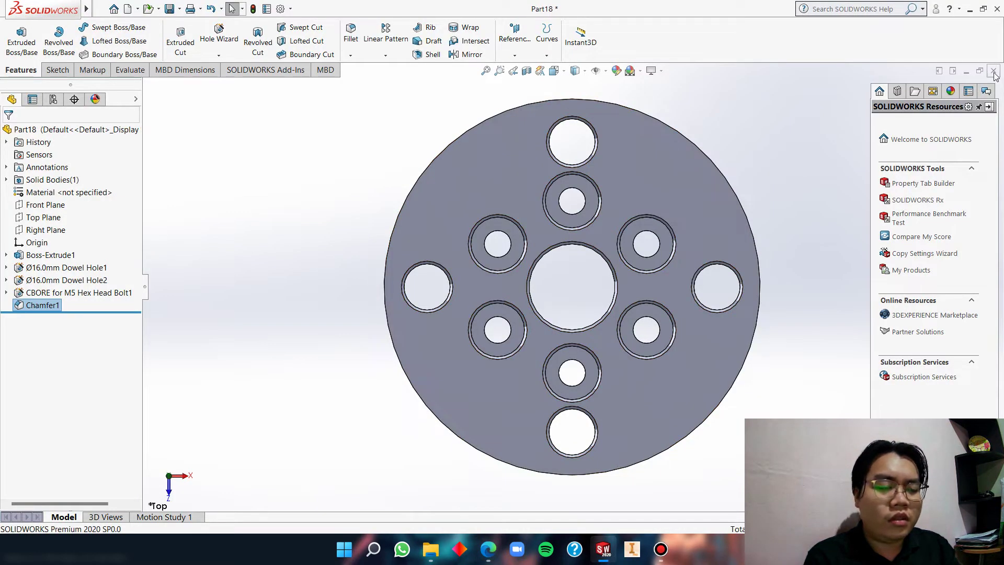
Close the flange part without saving and create a new blank part, Part19
key("alt+F4")
left_click(522, 296)
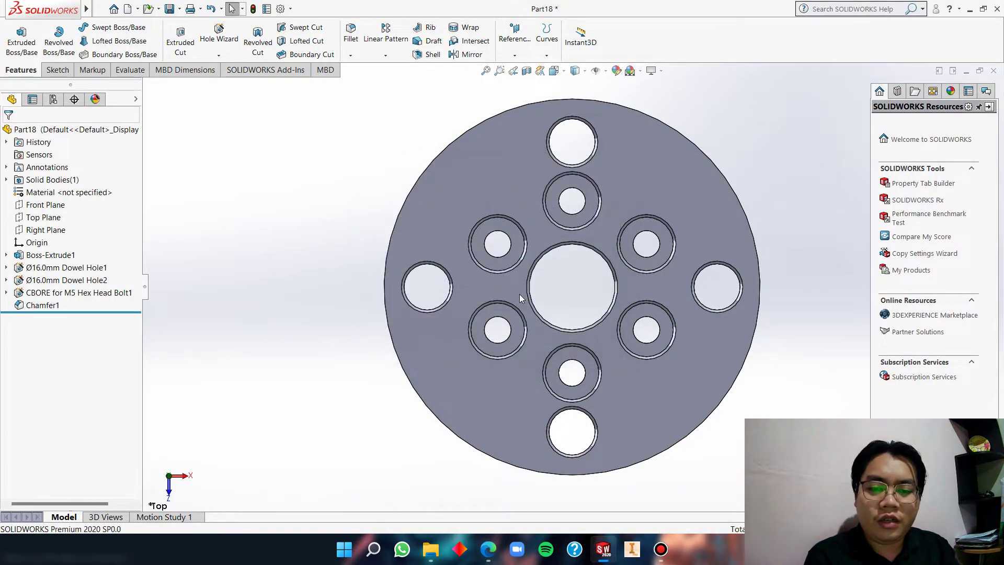
left_click(127, 9)
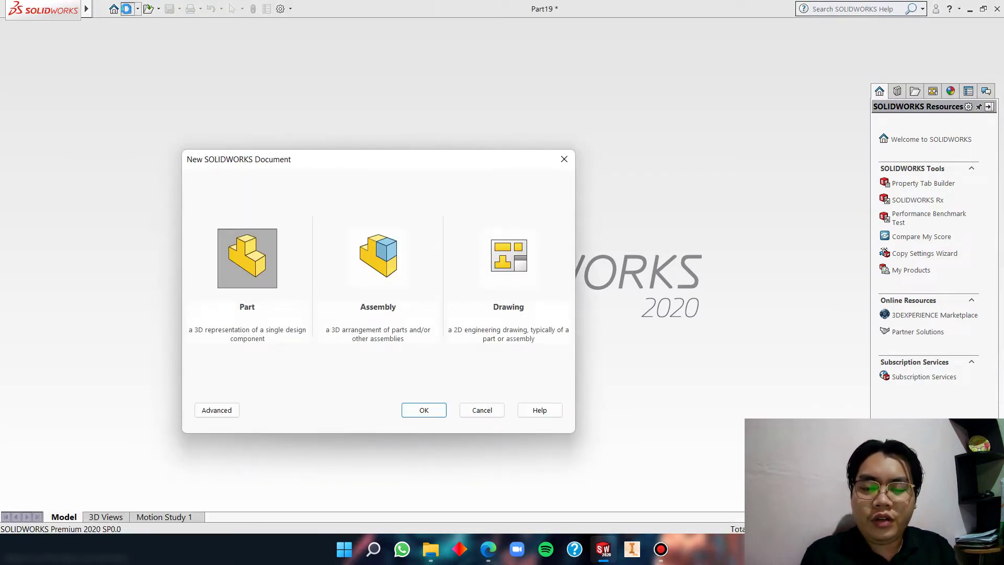
key("Return")
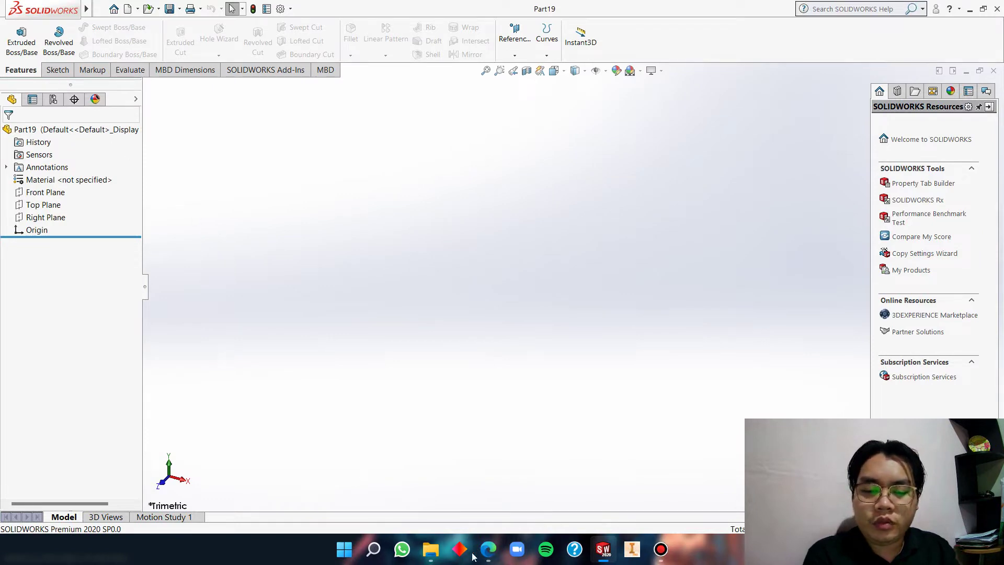
Review the reference drawing, then start a sketch on the Top Plane
left_click(488, 549)
scroll(471, 421, "up", 1)
scroll(470, 421, "down", 2)
scroll(470, 421, "down", 1)
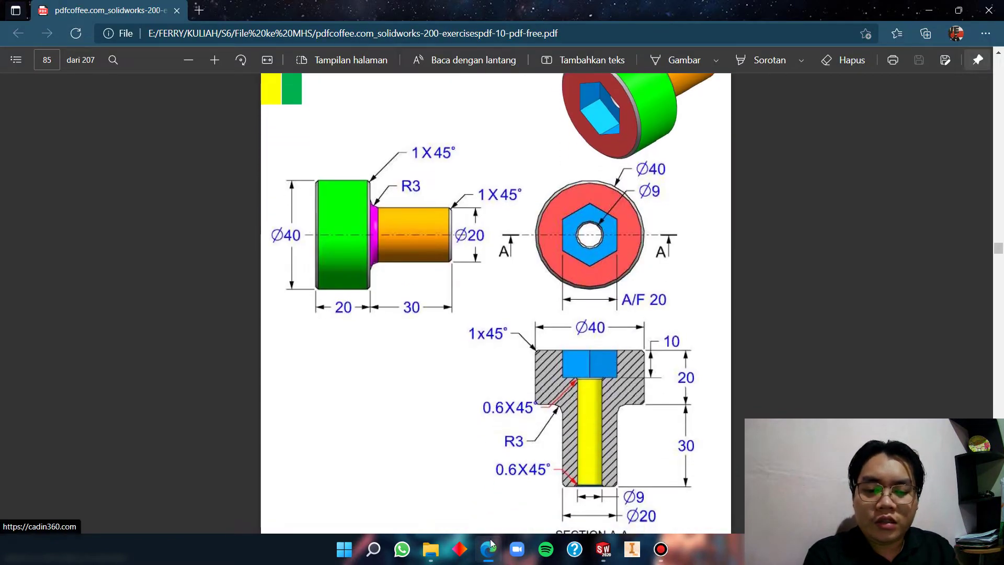
left_click(488, 548)
left_click(58, 70)
left_click(16, 36)
left_click(390, 302)
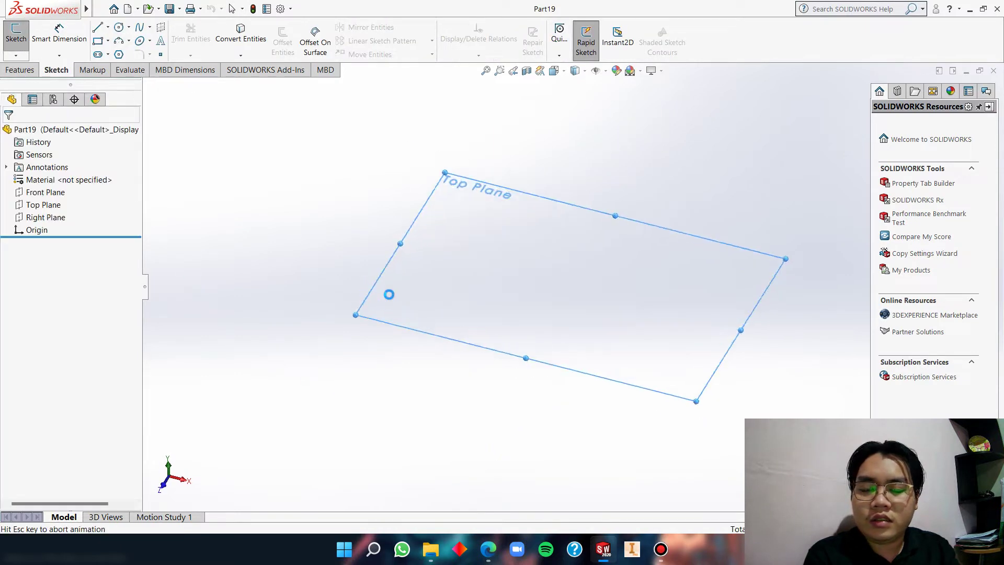
Draw a circle centred on the origin
left_click(119, 27)
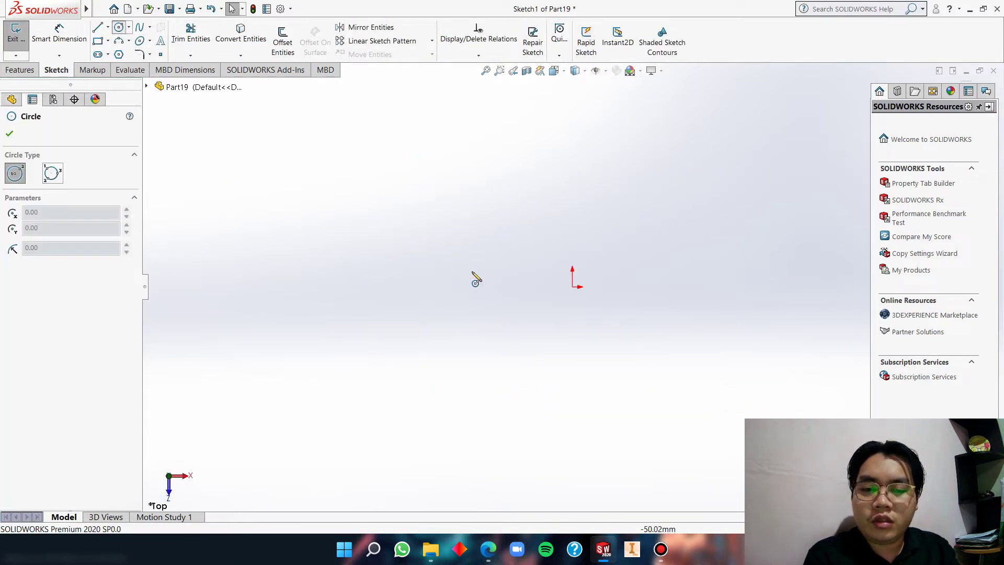
left_click(572, 286)
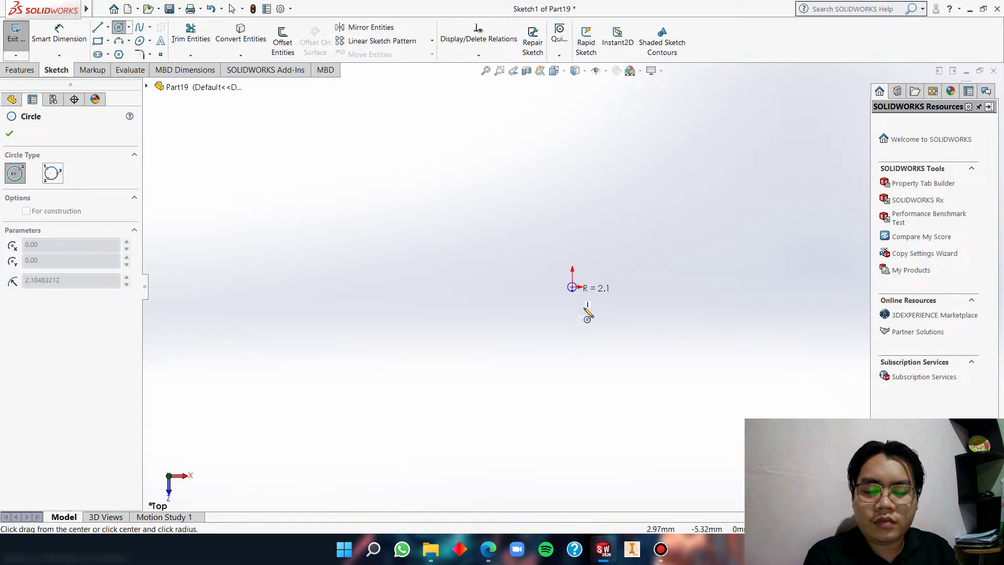
left_click(622, 380)
Try a polygon centred on the origin, then cancel the unfinished attempt
left_click(120, 55)
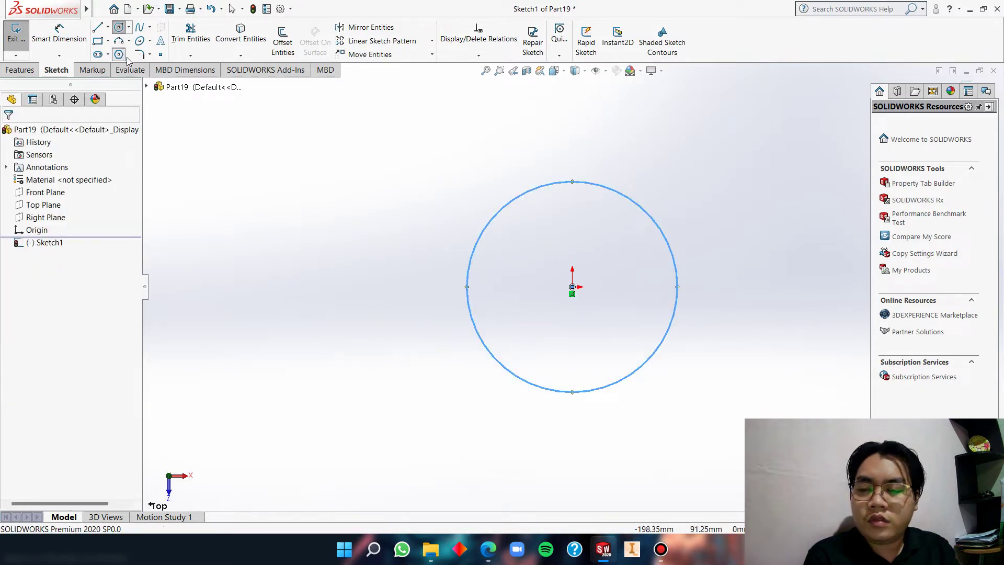
left_click(487, 549)
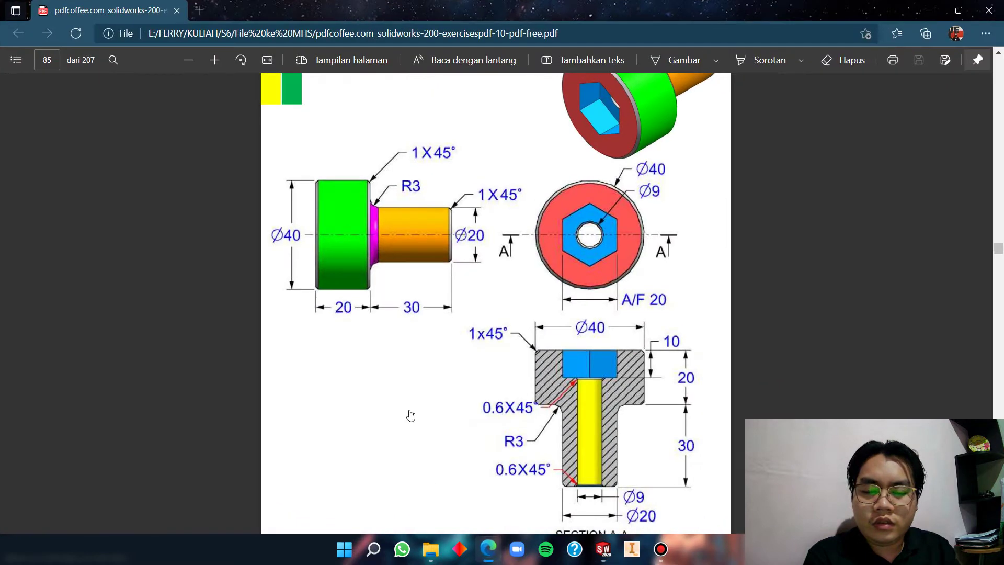
left_click(490, 548)
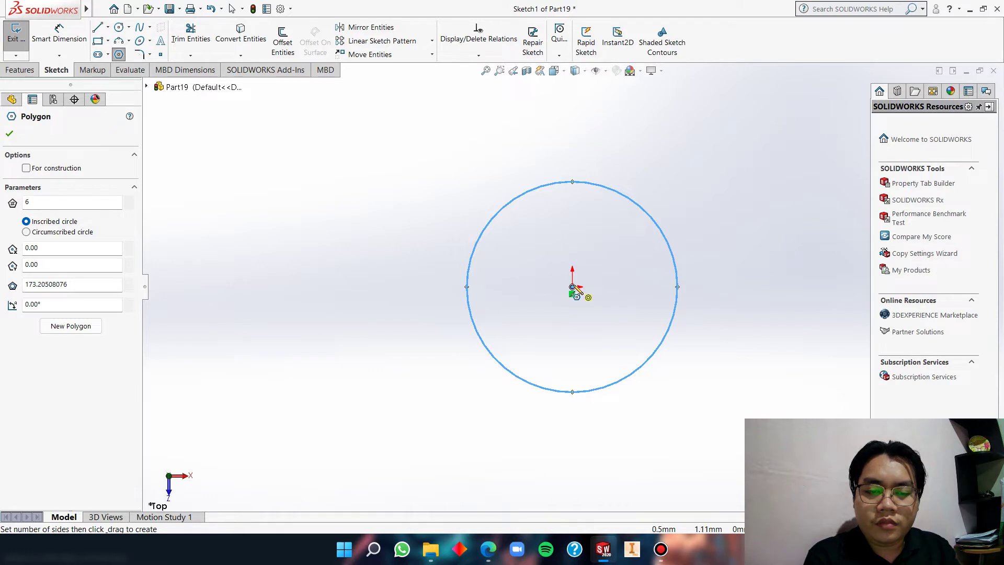
left_click(572, 287)
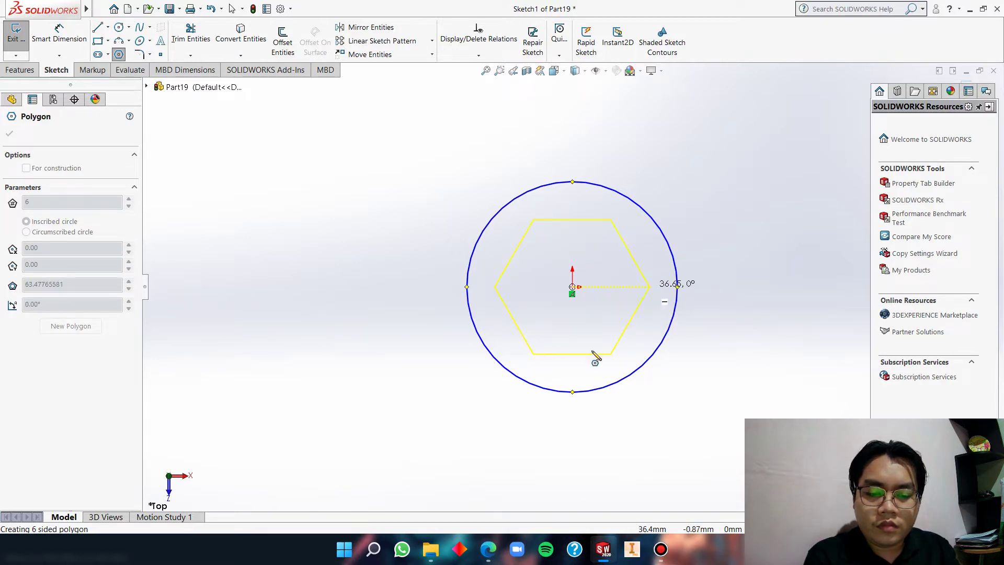
left_click(511, 492)
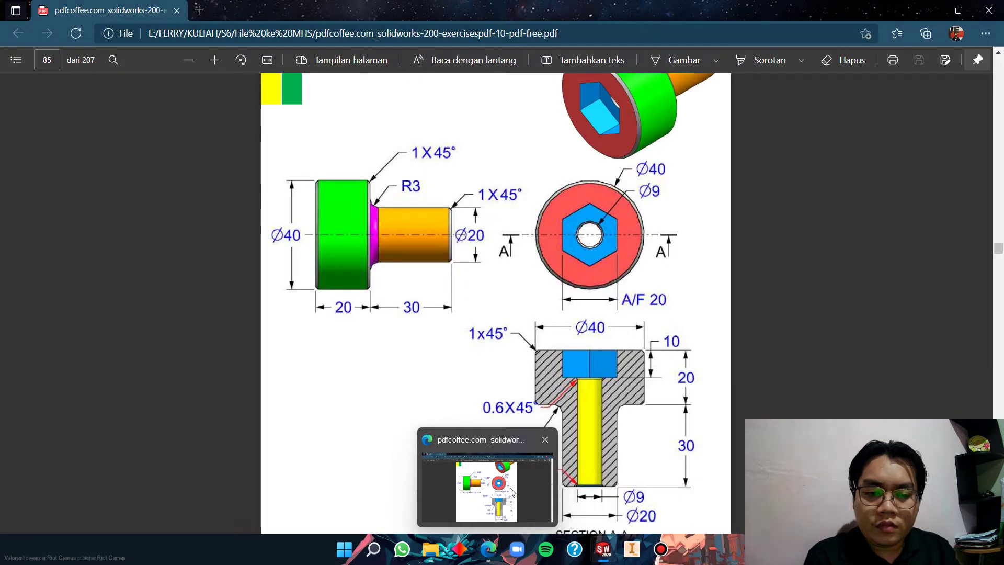
left_click(512, 492)
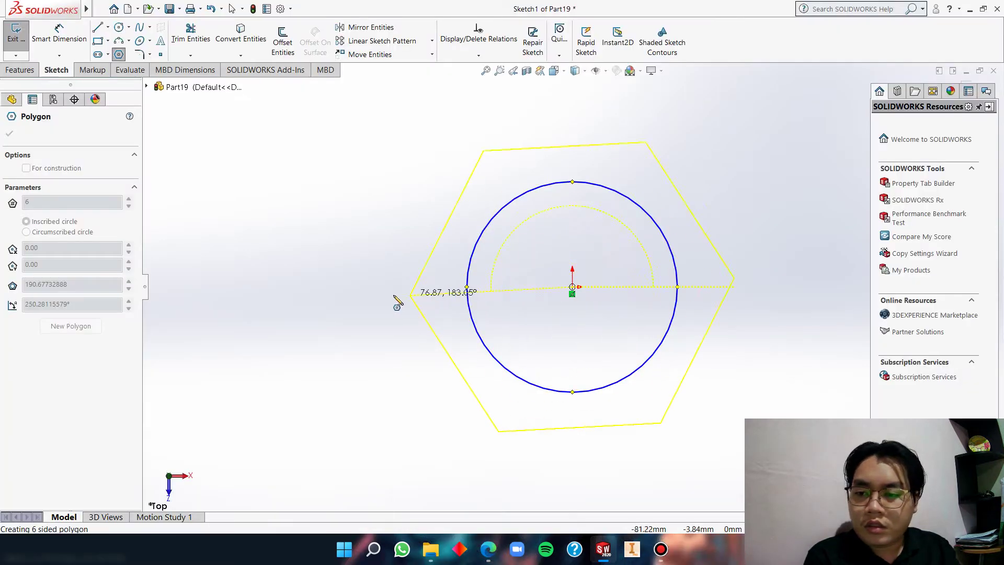
key("Escape")
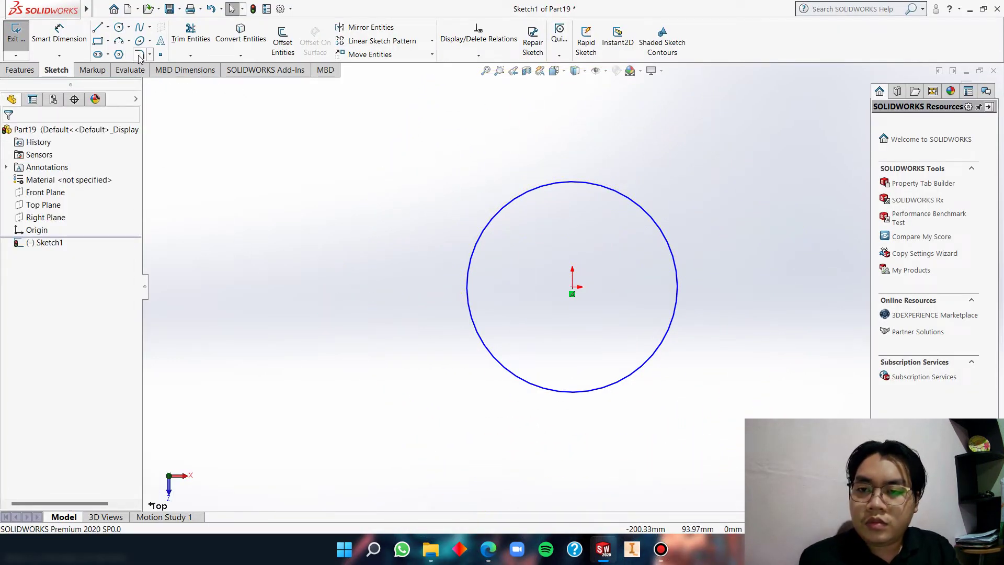
left_click(118, 54)
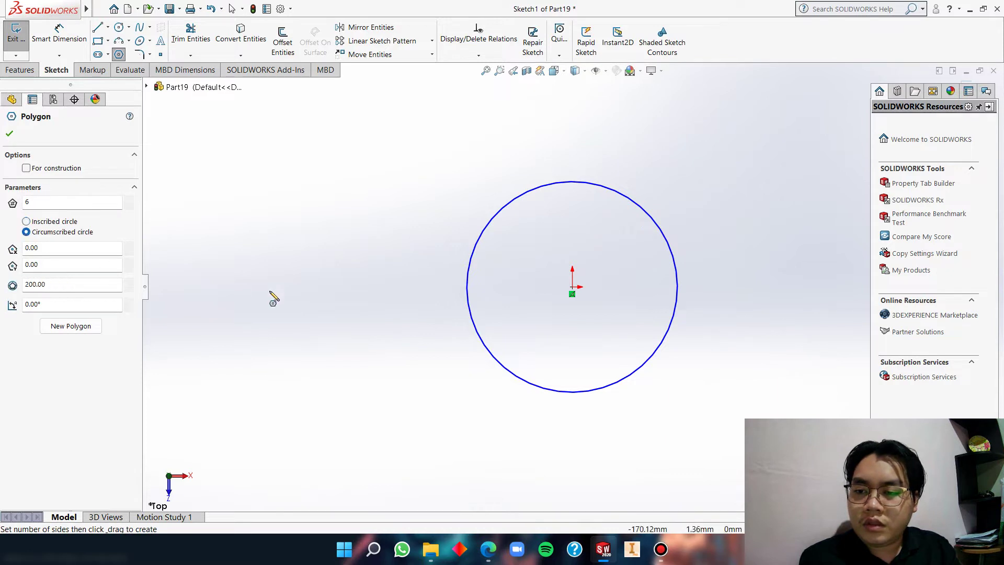
Draw a hexagon centred on the origin with a vertex straight up, discarding a stray second polygon
left_click(574, 287)
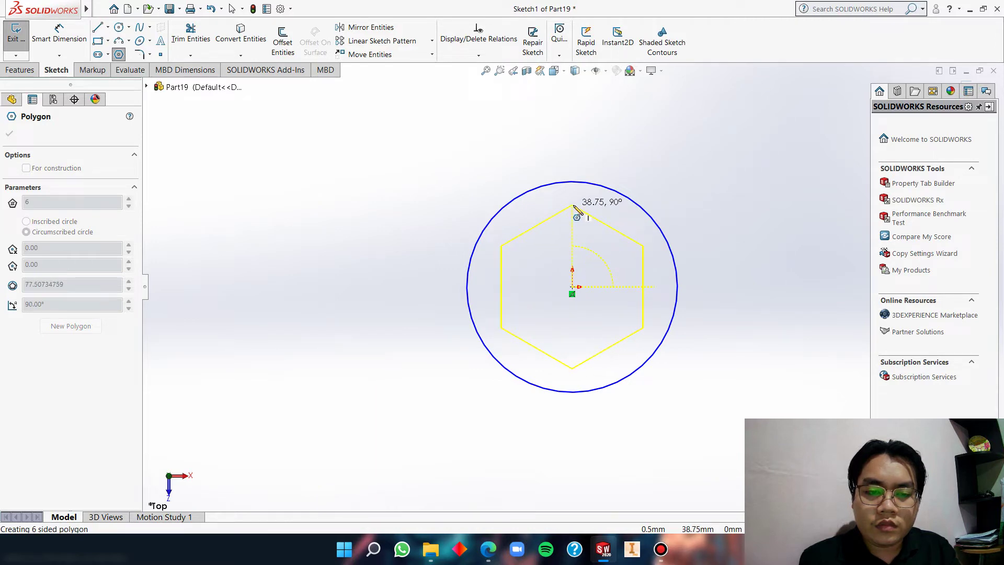
left_click(573, 206)
left_click(488, 549)
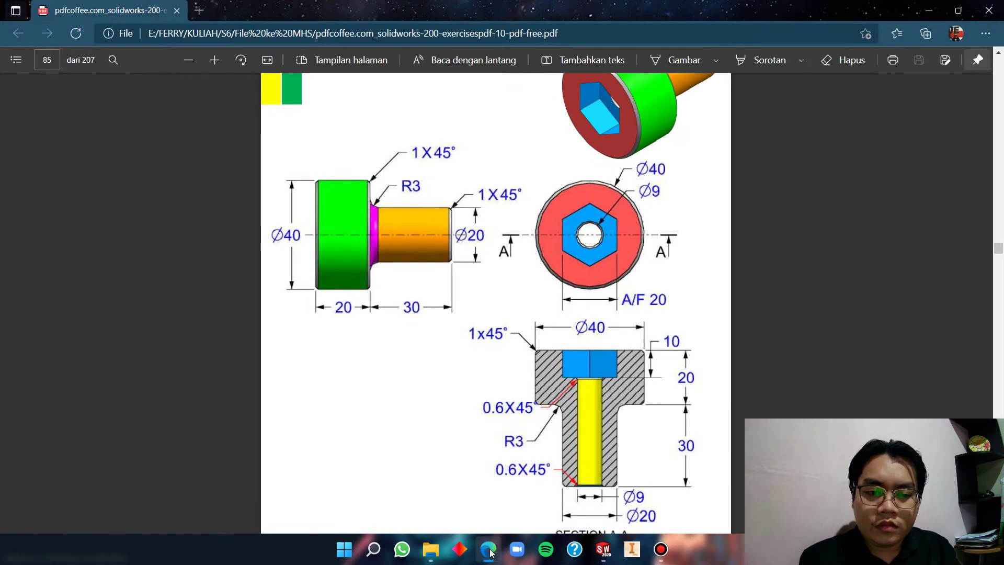
left_click(489, 549)
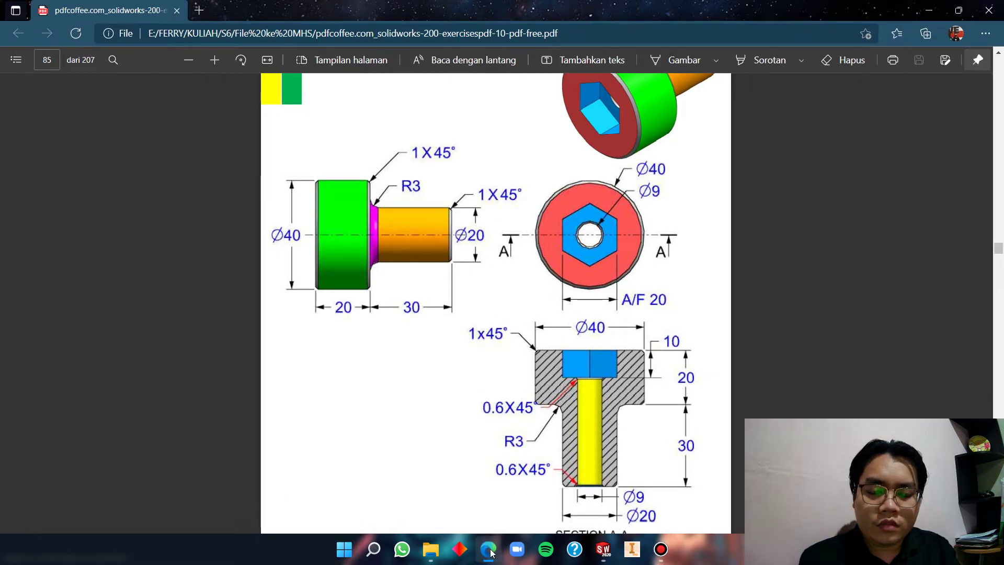
left_click(490, 553)
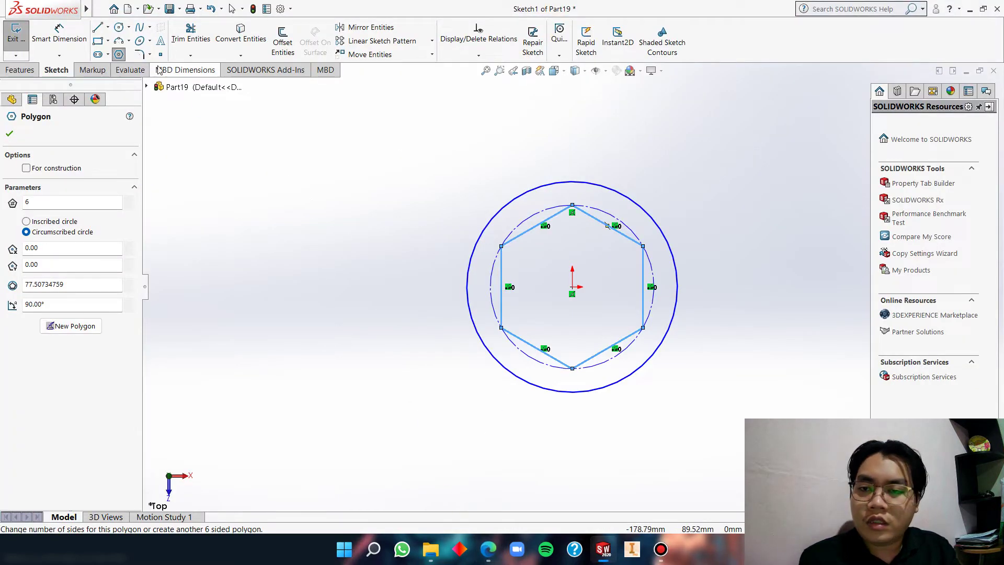
left_click(500, 300)
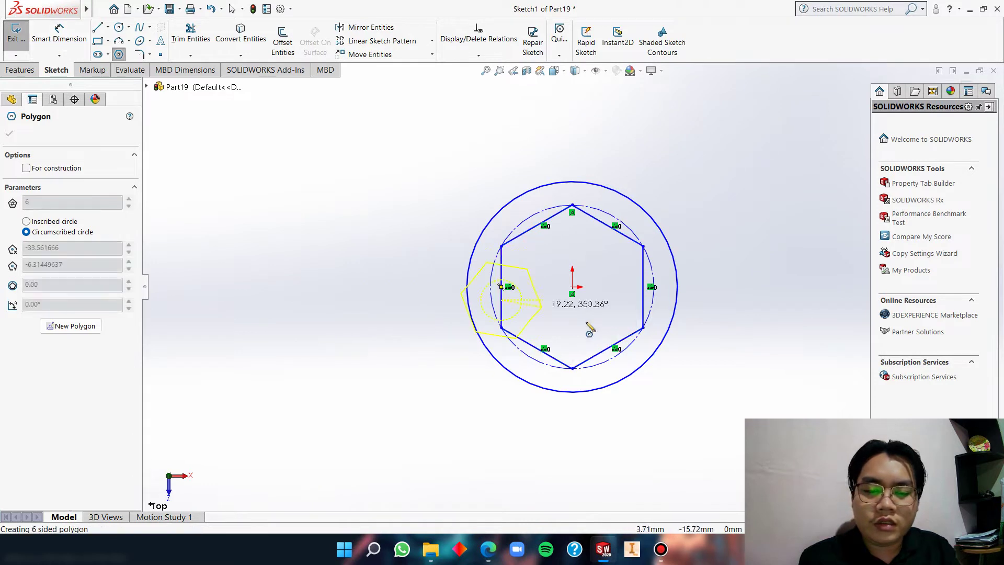
key("Escape")
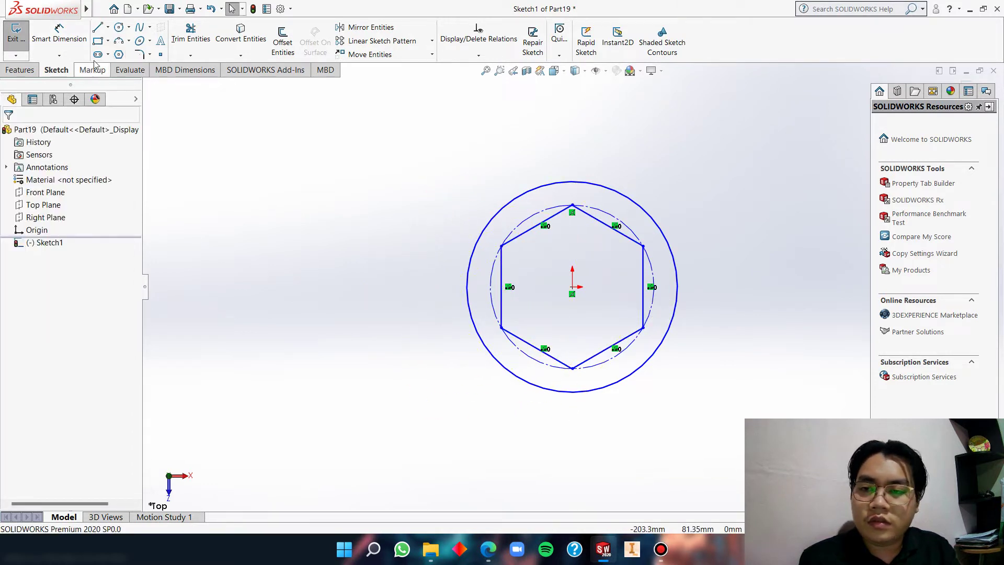
left_click(64, 39)
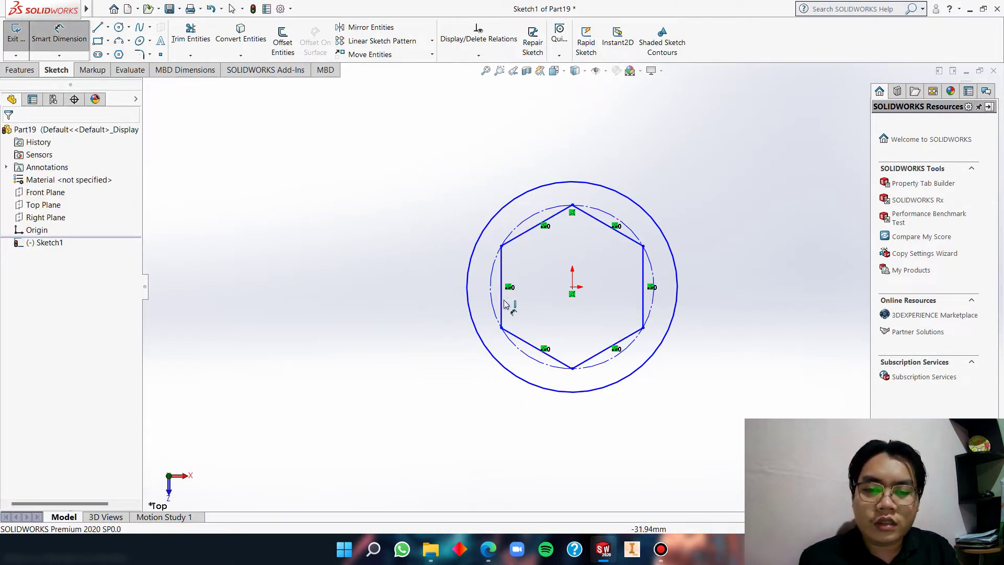
Dimension the hexagon to 20 across its flats and the outer circle to Ø40
left_click(643, 309)
left_click(589, 128)
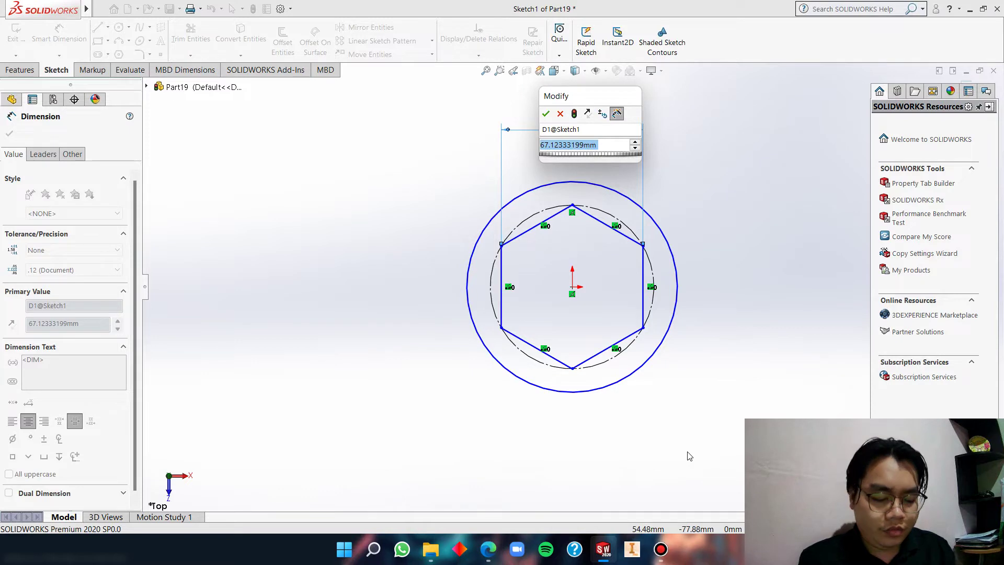
type("20")
key("Return")
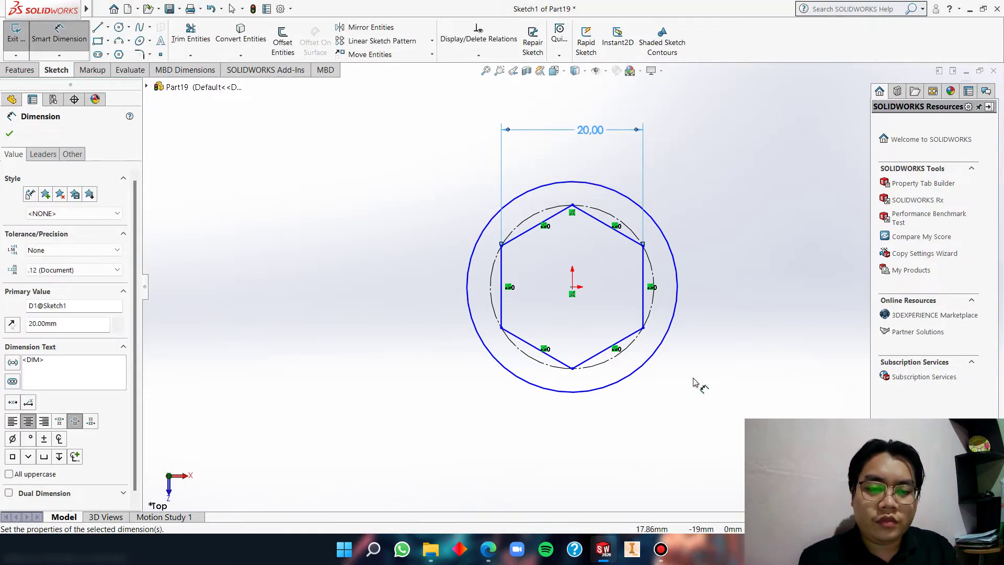
left_click(678, 291)
left_click(743, 220)
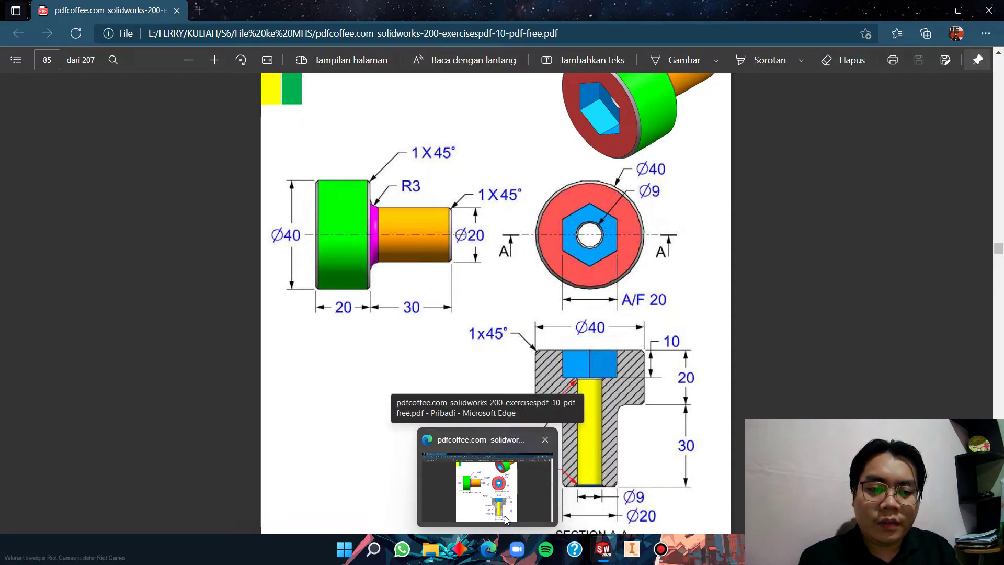
type("40")
key("Return")
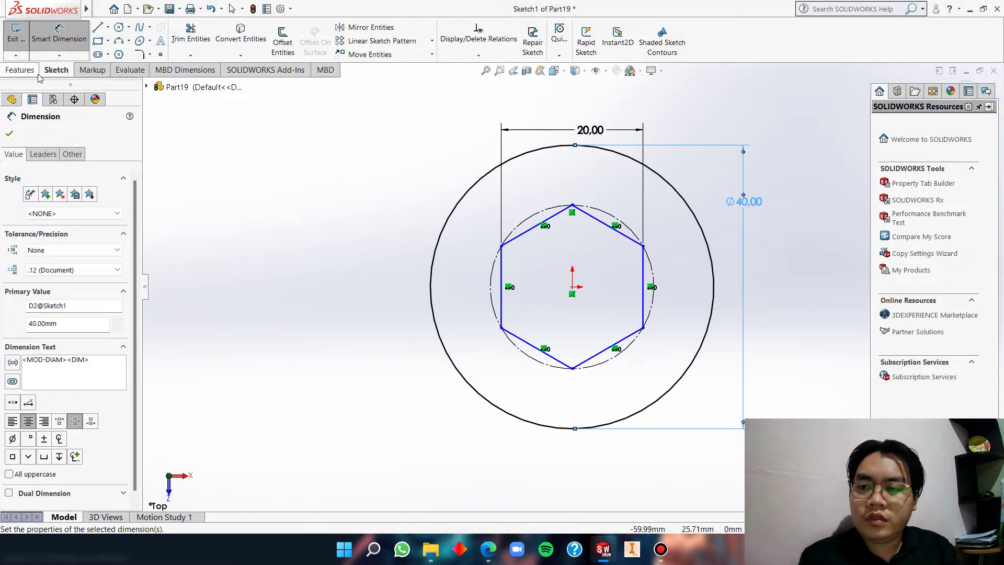
left_click(21, 70)
left_click(21, 39)
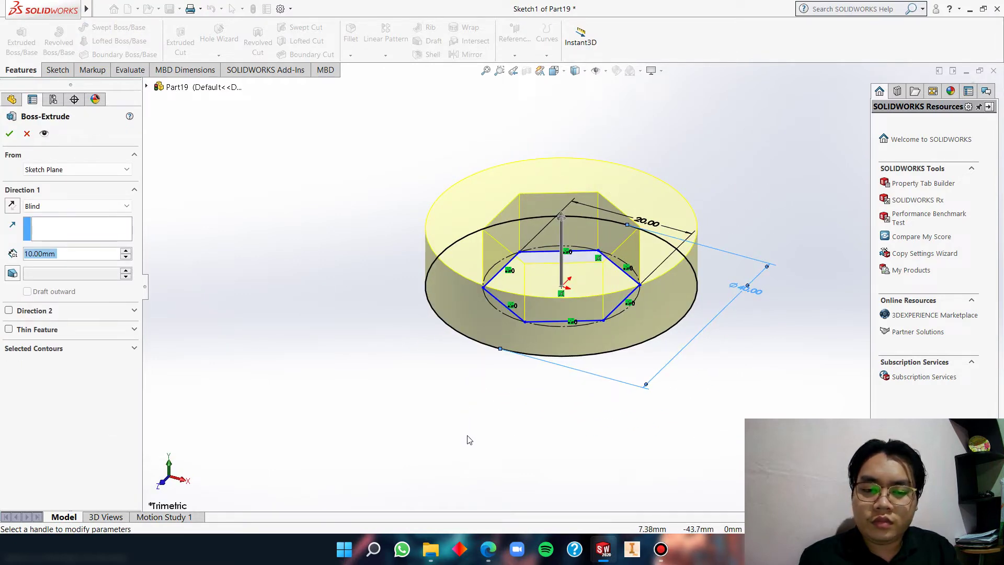
Extrude the head sketch 20 mm into a Ø40 cylinder with a hexagonal through opening
left_click(489, 555)
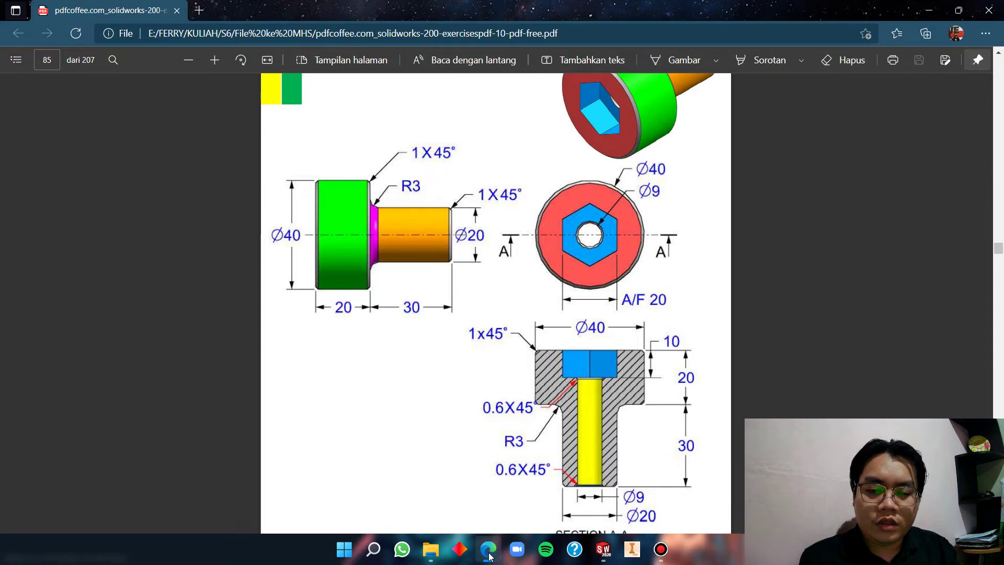
left_click(489, 555)
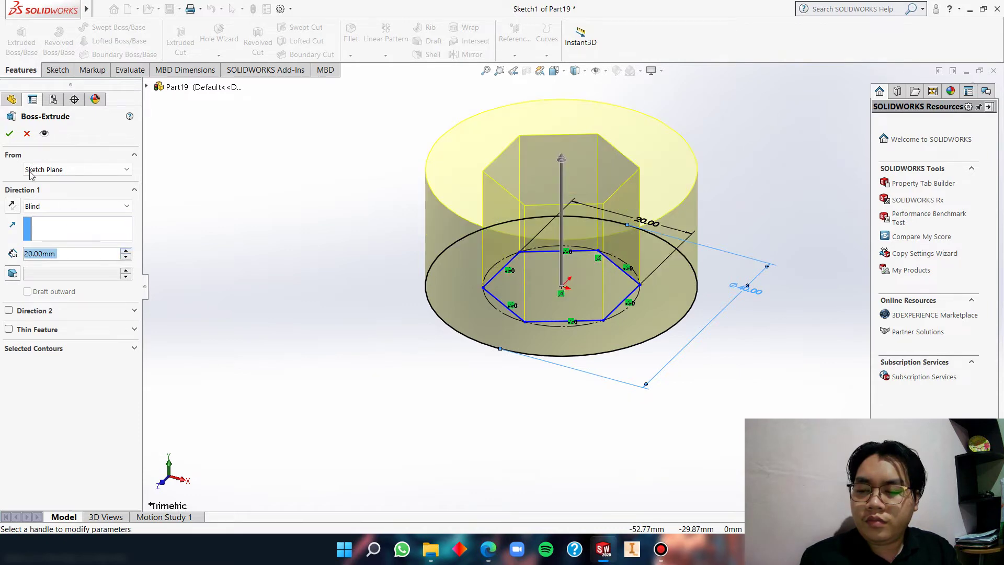
left_click(9, 134)
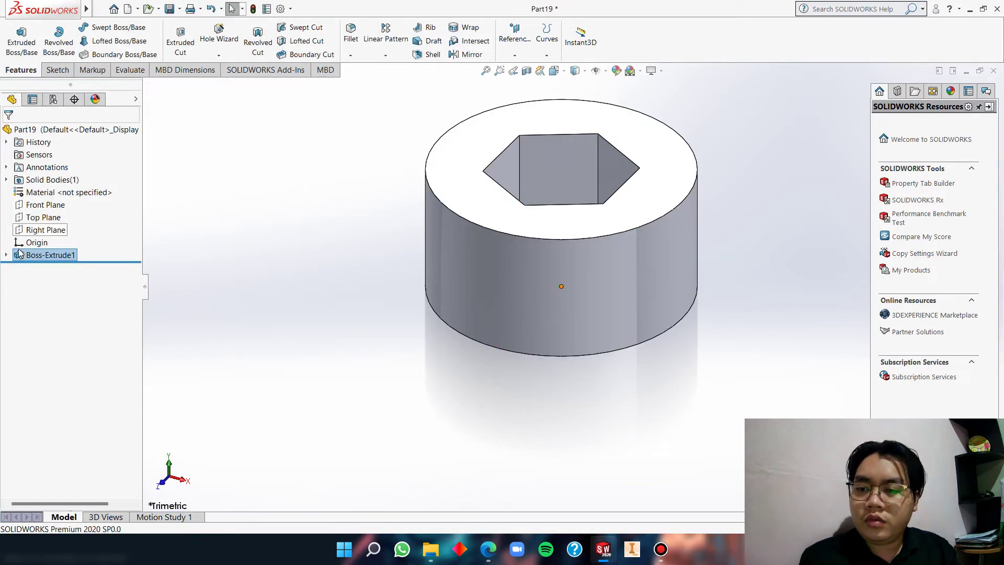
Re-extrude only Sketch1's hexagon region 10 mm to close the bottom of the hex socket
left_click(9, 257)
left_click(57, 267)
left_click(21, 42)
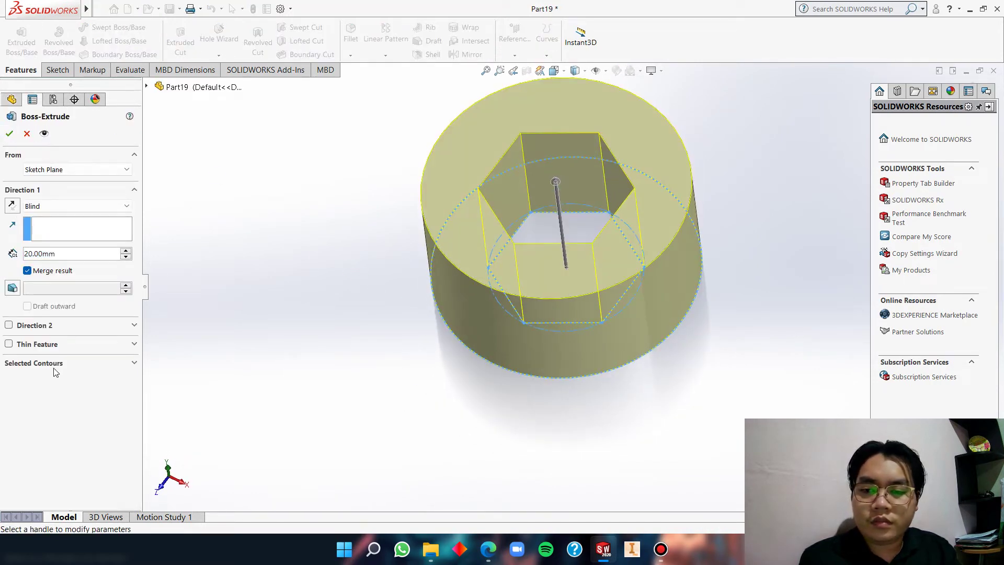
left_click(46, 368)
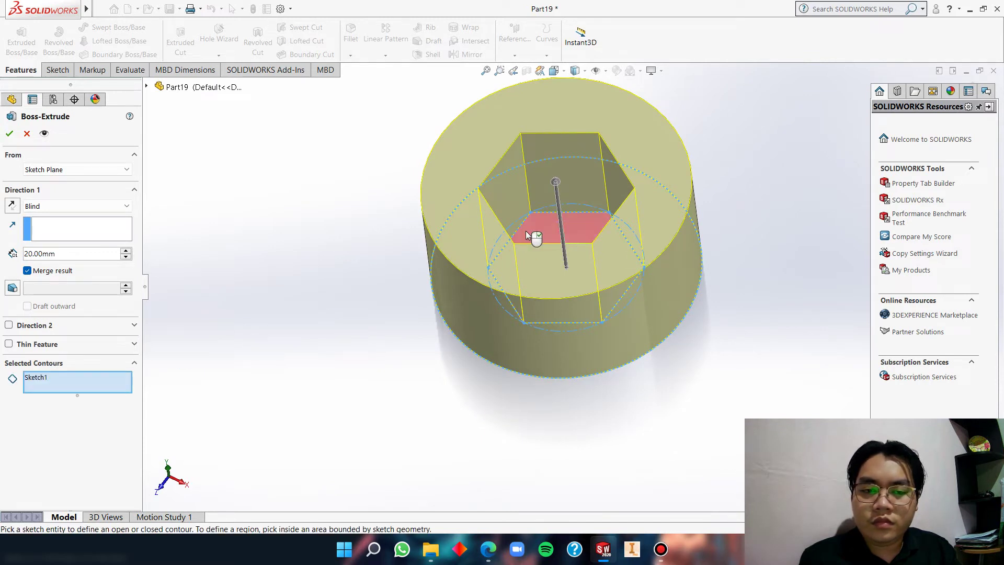
left_click(526, 230)
left_click_drag(555, 186, 550, 226)
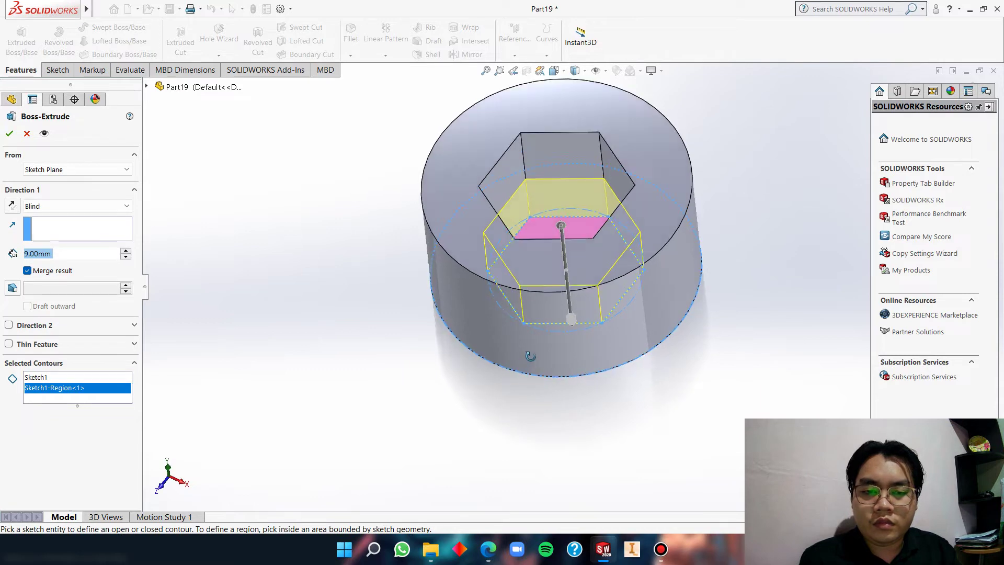
middle_click_drag(549, 222, 549, 188)
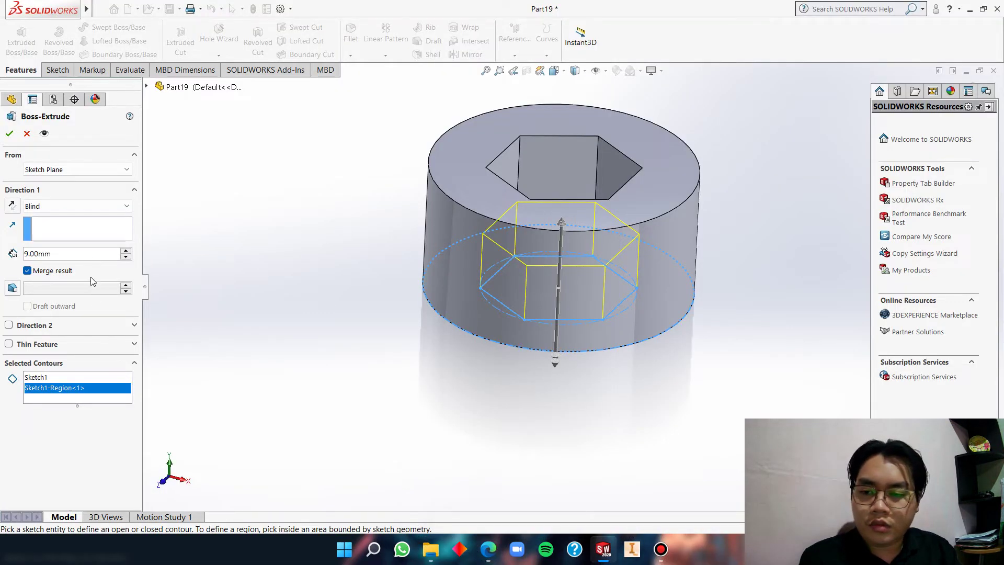
left_click(125, 252)
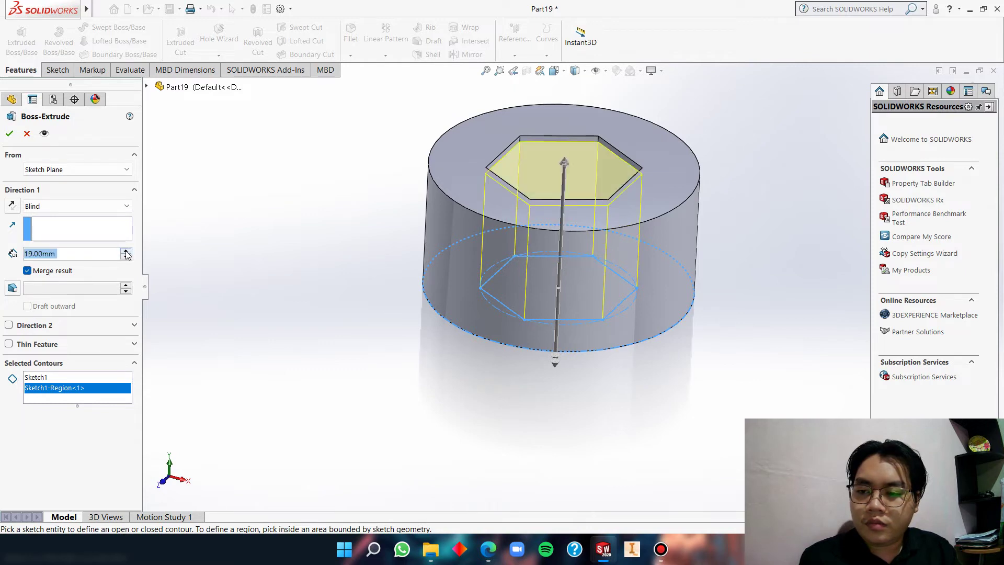
left_click(126, 254)
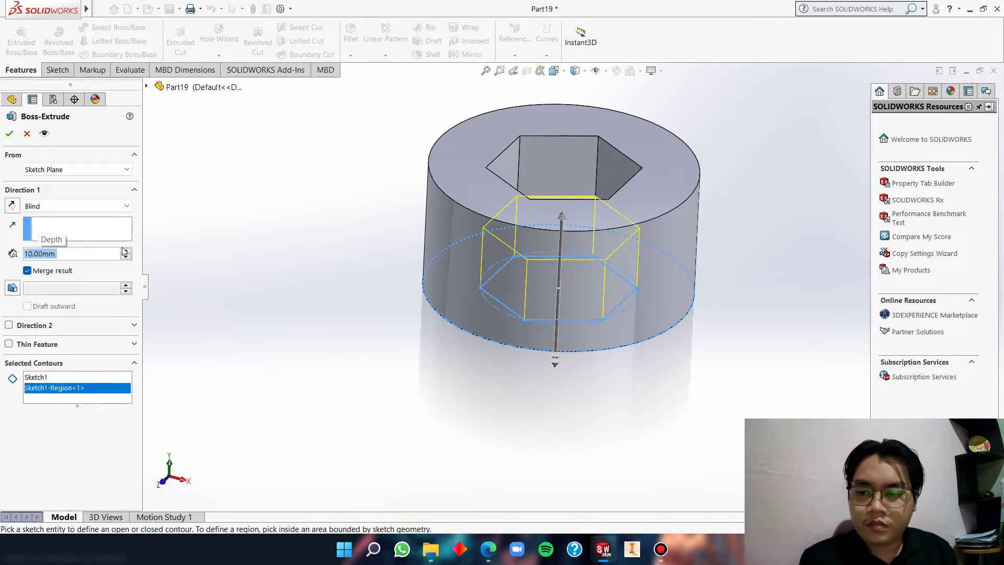
key("Return")
mouse_move(336, 242)
middle_mouse_down()
mouse_move(321, 314)
mouse_move(337, 65)
middle_mouse_up()
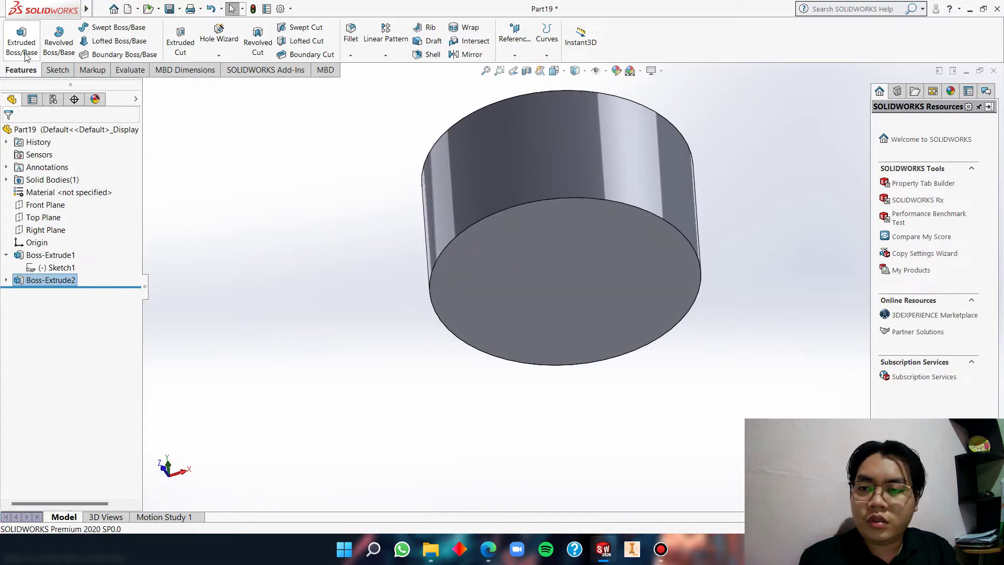
Start a sketch on the head's bottom face and draw a circle at the origin
left_click(481, 246)
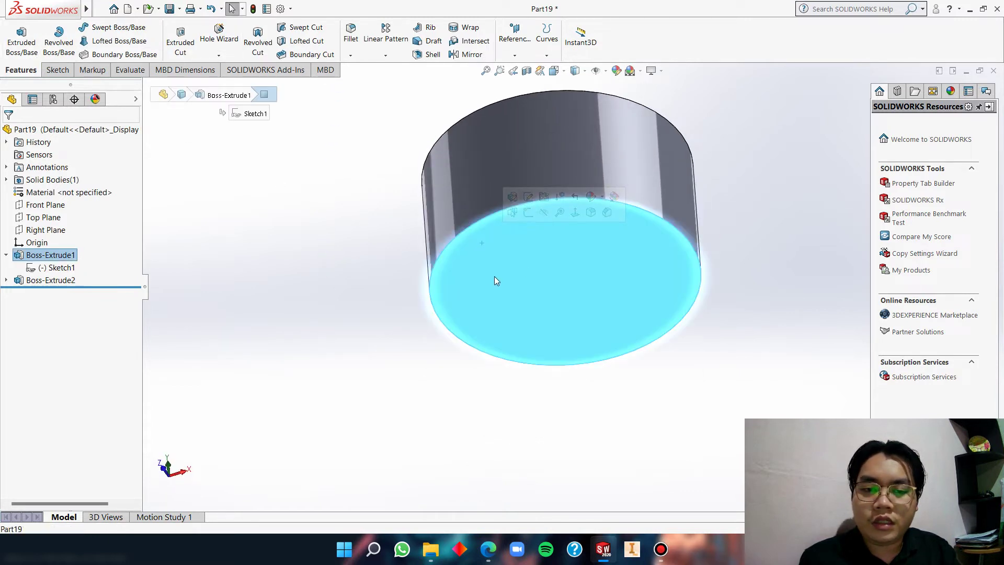
left_click(578, 217)
left_click(539, 274)
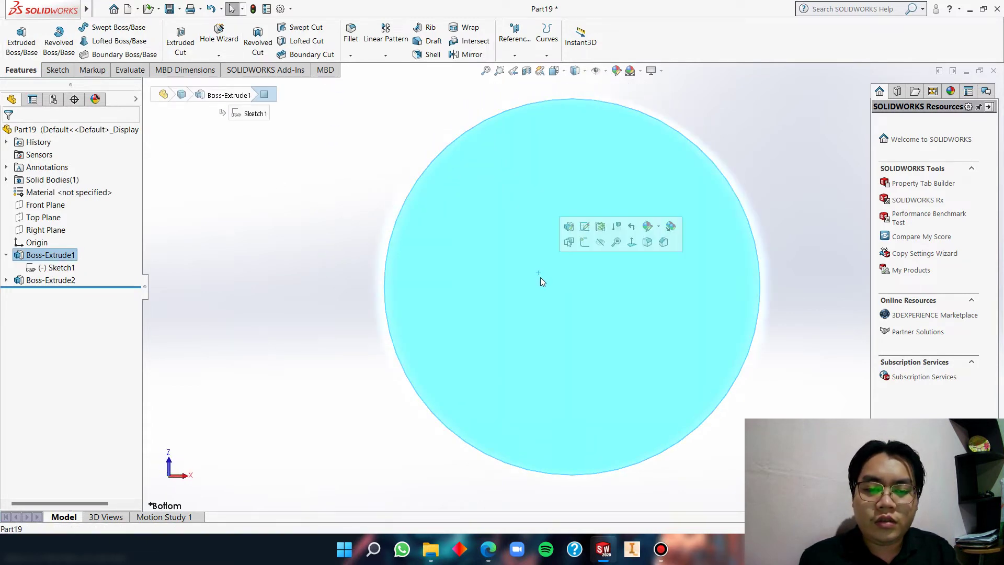
left_click(588, 244)
left_click(119, 27)
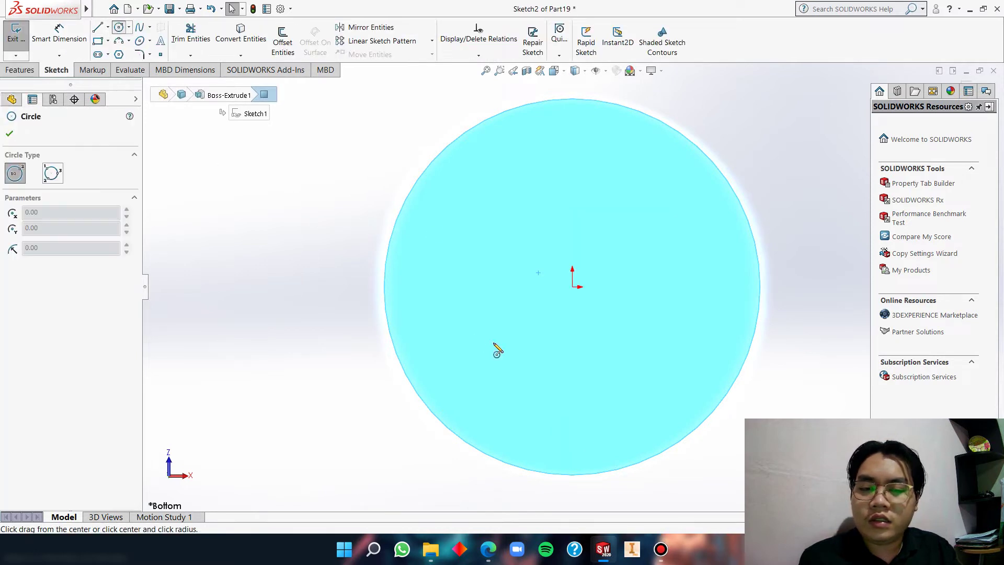
left_click(573, 287)
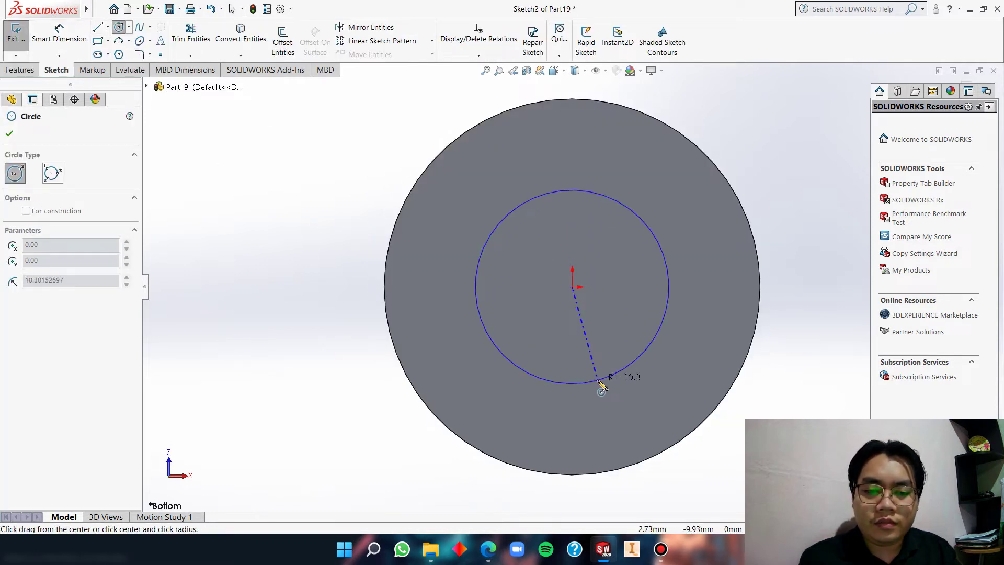
left_click(602, 387)
key("Escape")
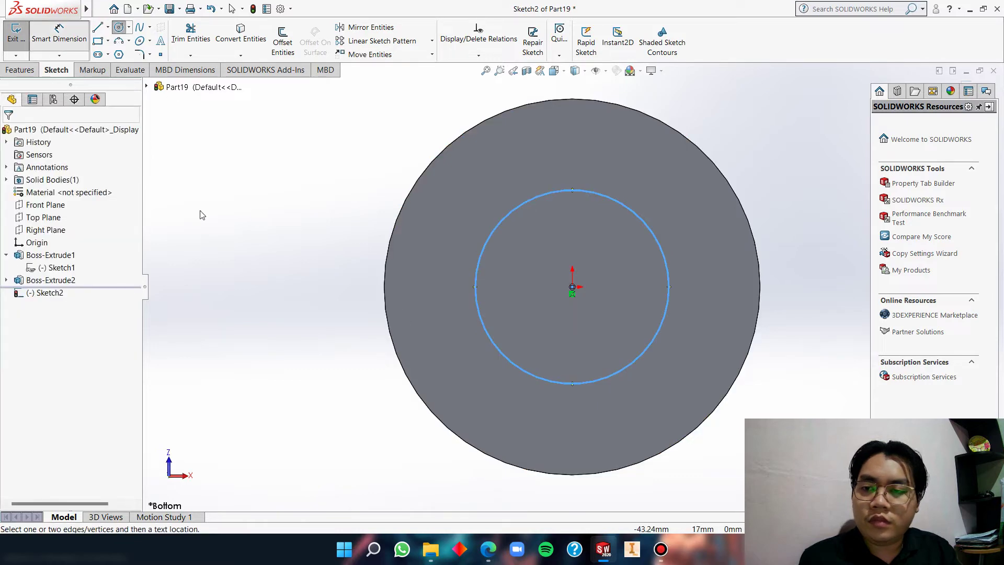
Dimension the shank circle to Ø20
left_click(489, 552)
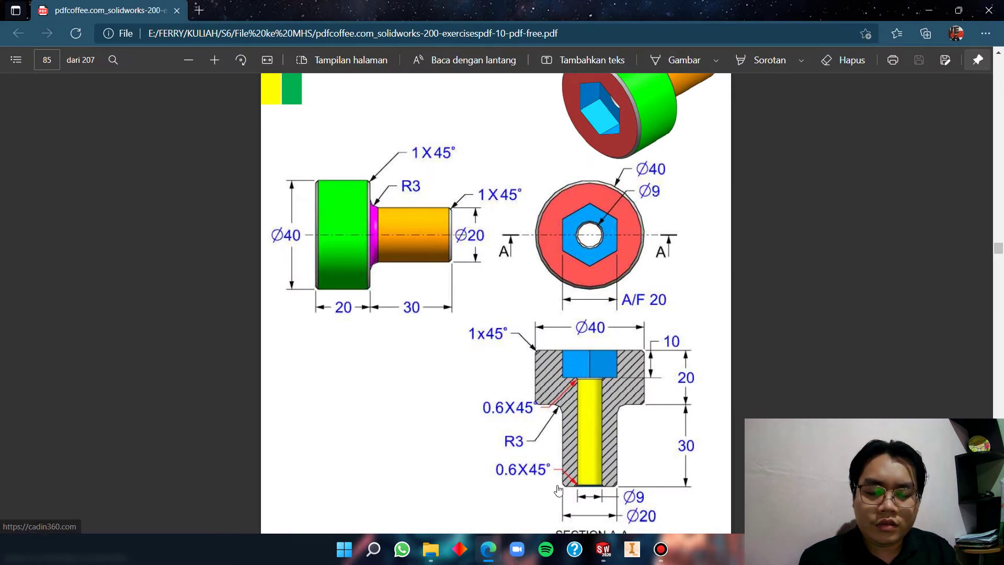
left_click(489, 552)
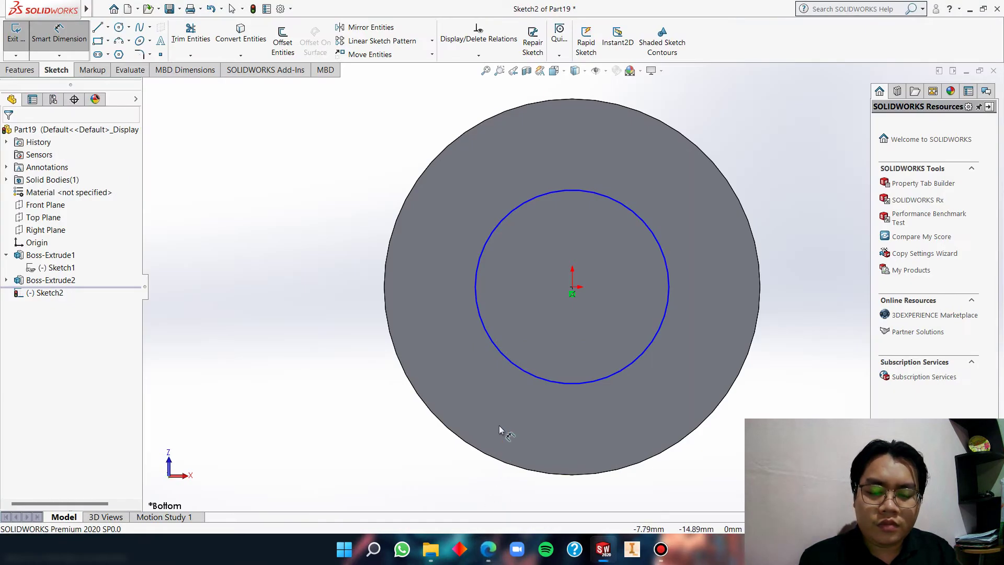
left_click(498, 357)
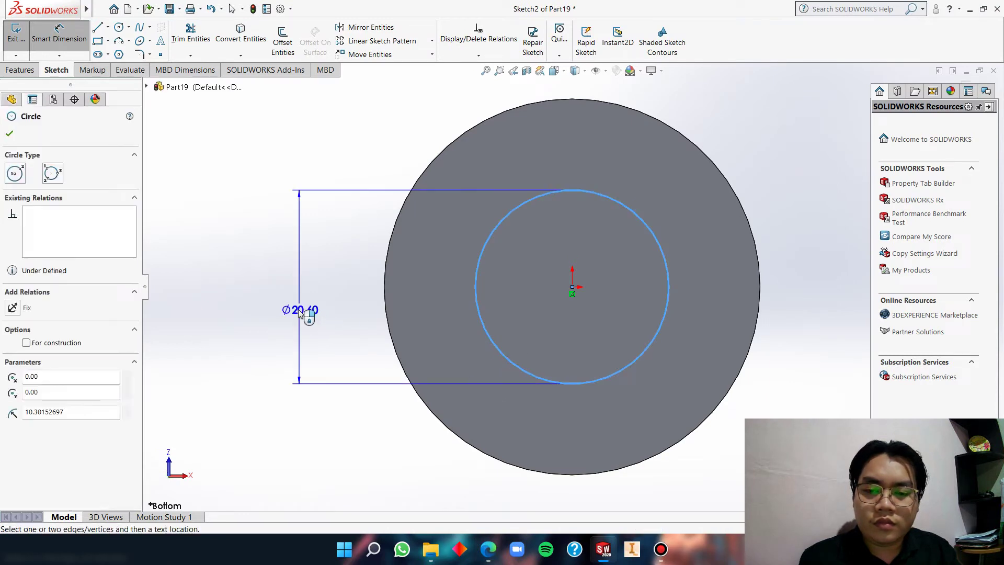
left_click(302, 314)
type("20")
key("Return")
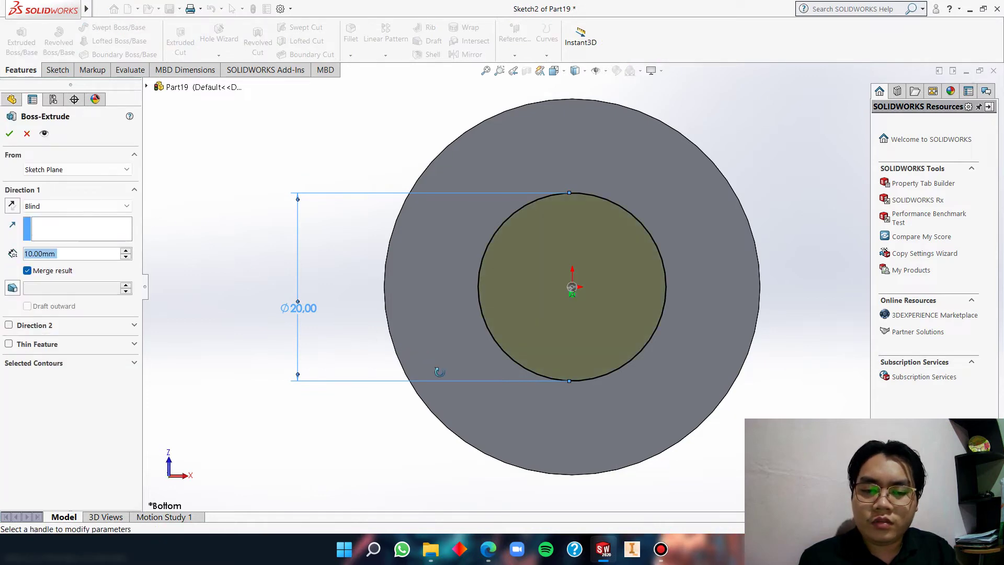
Extrude the Ø20 shank 30 mm and return to the isometric view
left_click(490, 549)
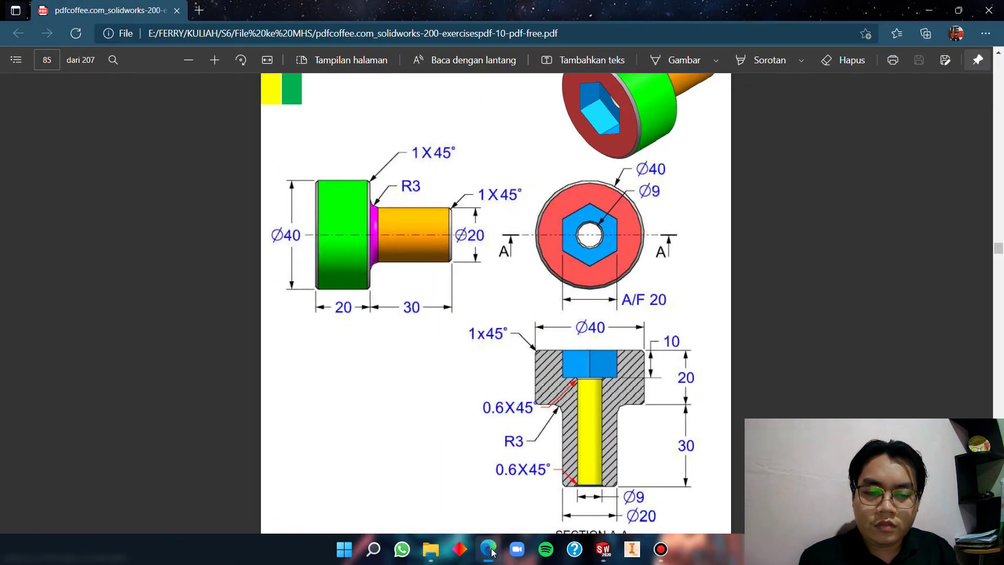
left_click(491, 550)
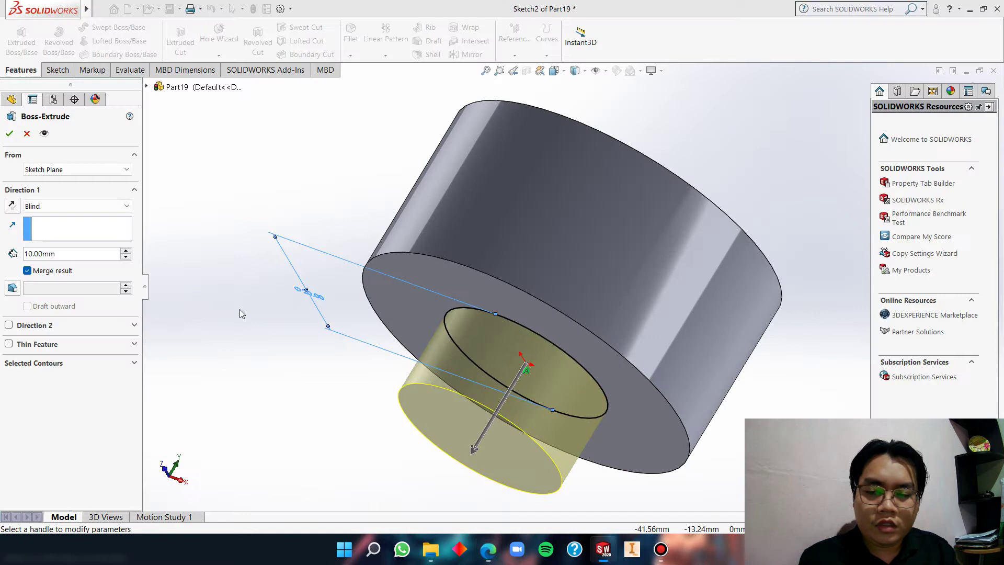
double_click(125, 251)
left_click(9, 135)
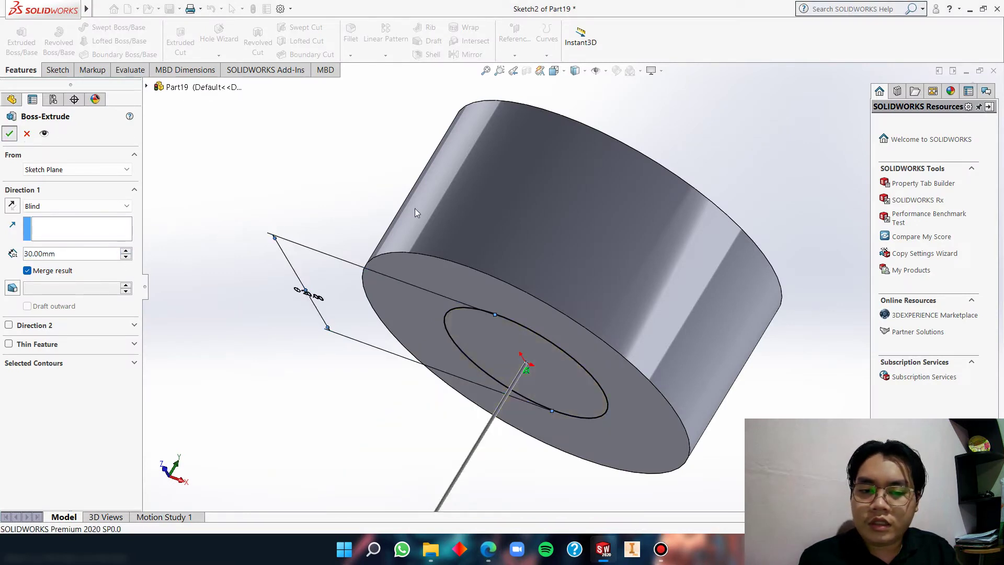
scroll(523, 264, "up", 2)
scroll(523, 264, "up", 1)
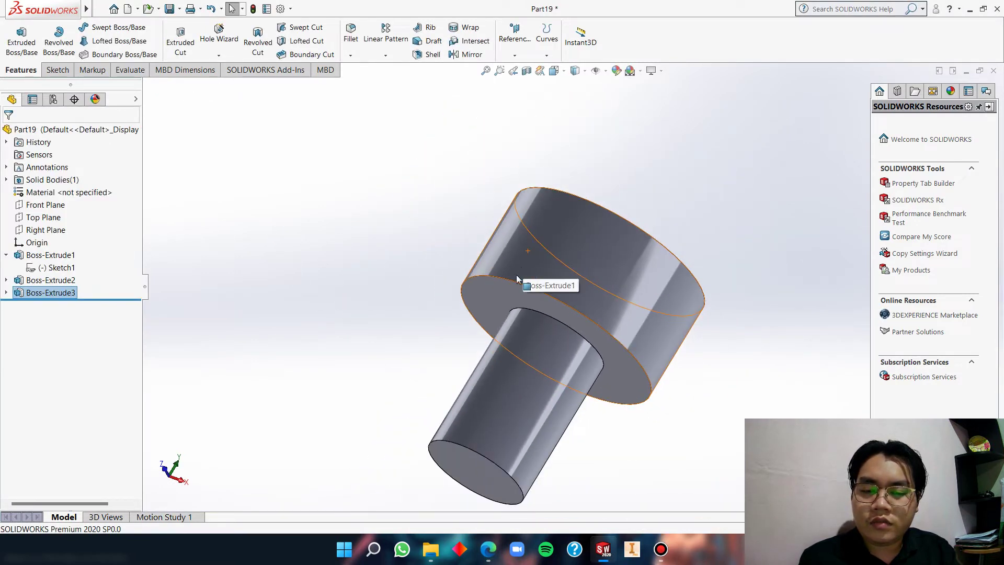
key("ctrl+7")
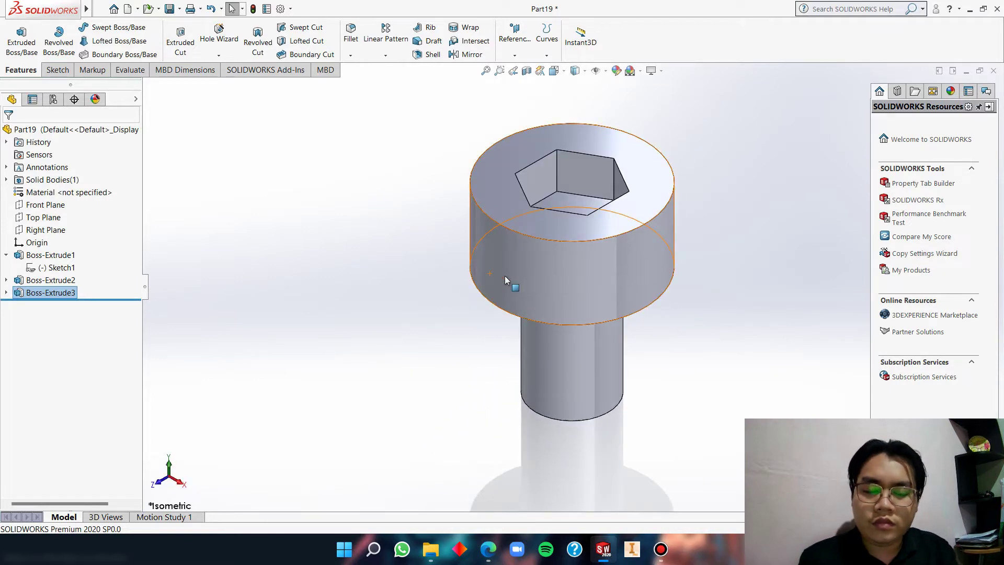
left_click(220, 50)
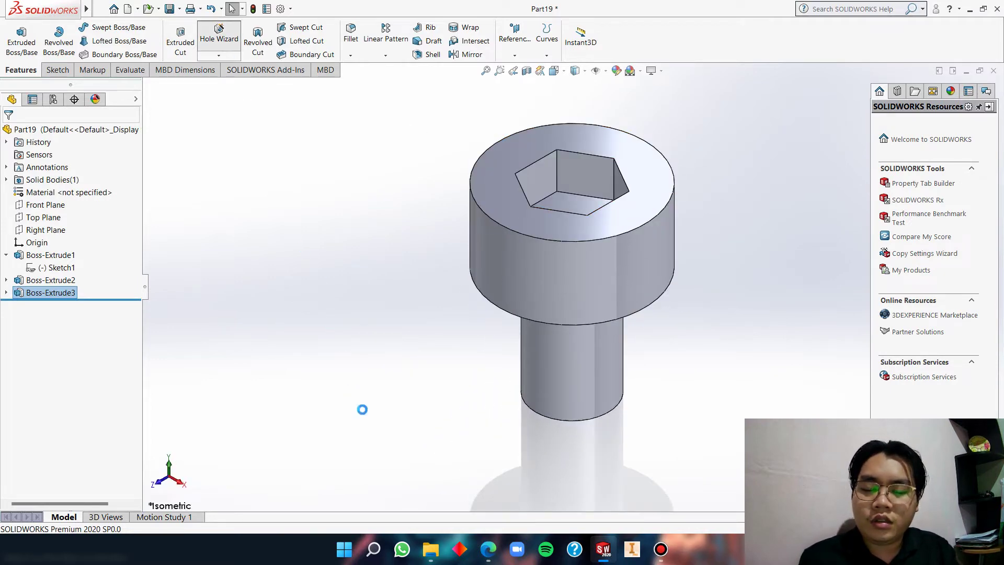
left_click(481, 550)
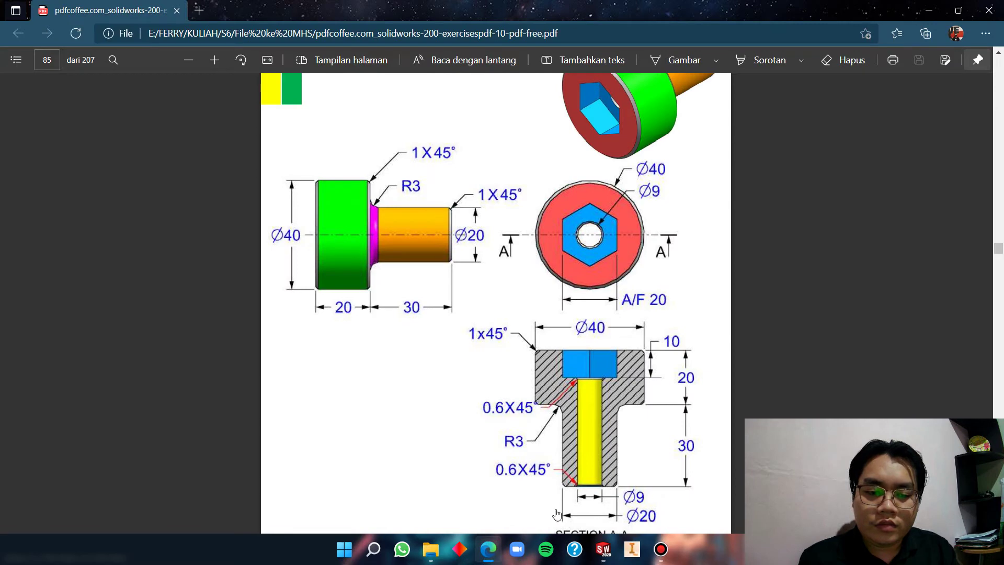
Set the Hole Wizard to a straight hole with a 9 mm custom diameter, Through All
left_click(495, 548)
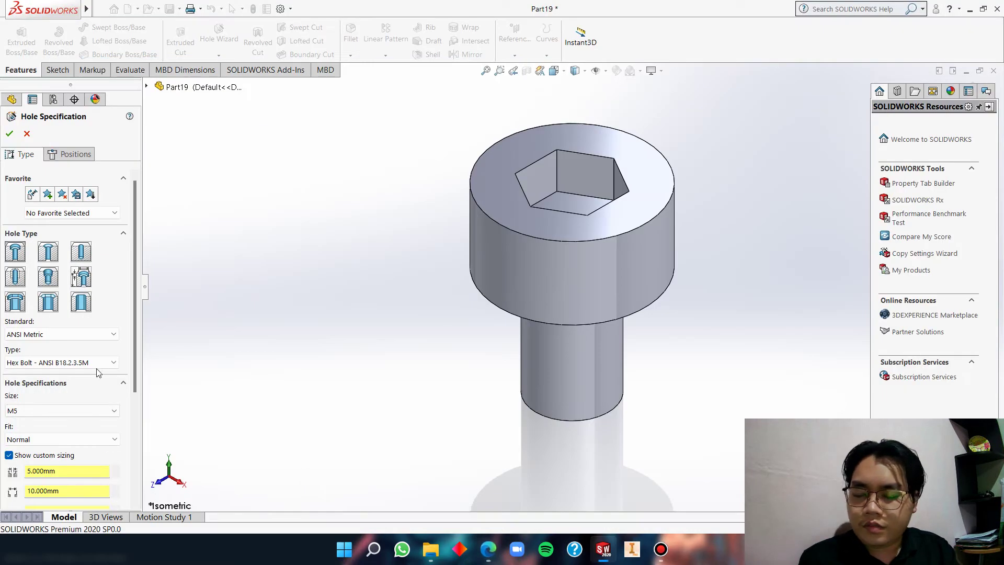
left_click(82, 255)
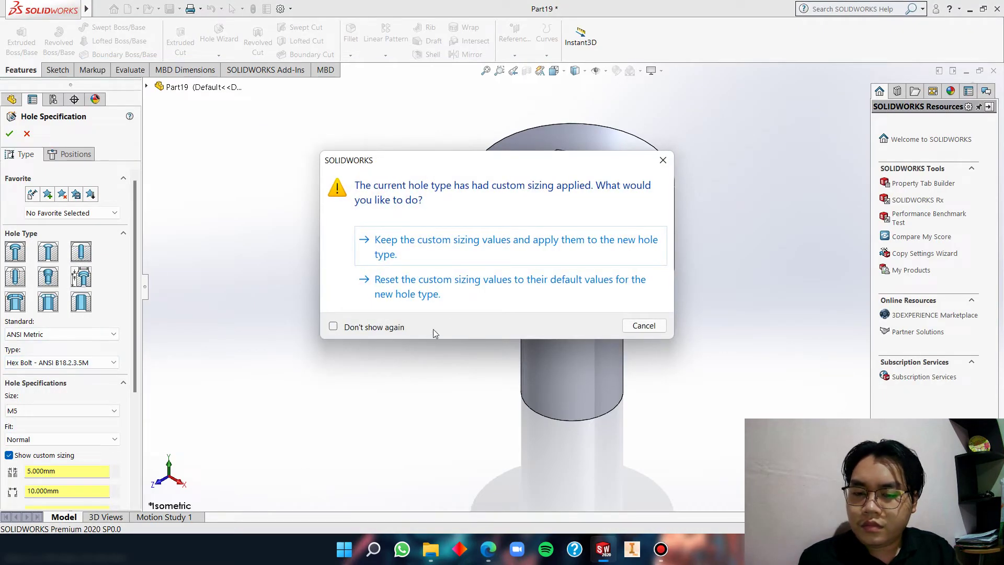
left_click(478, 243)
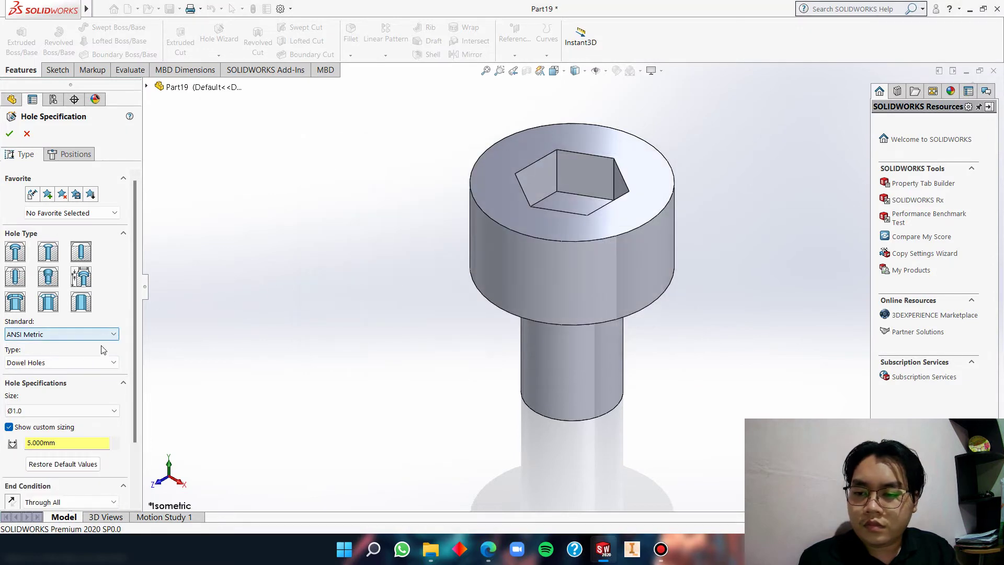
left_click(95, 411)
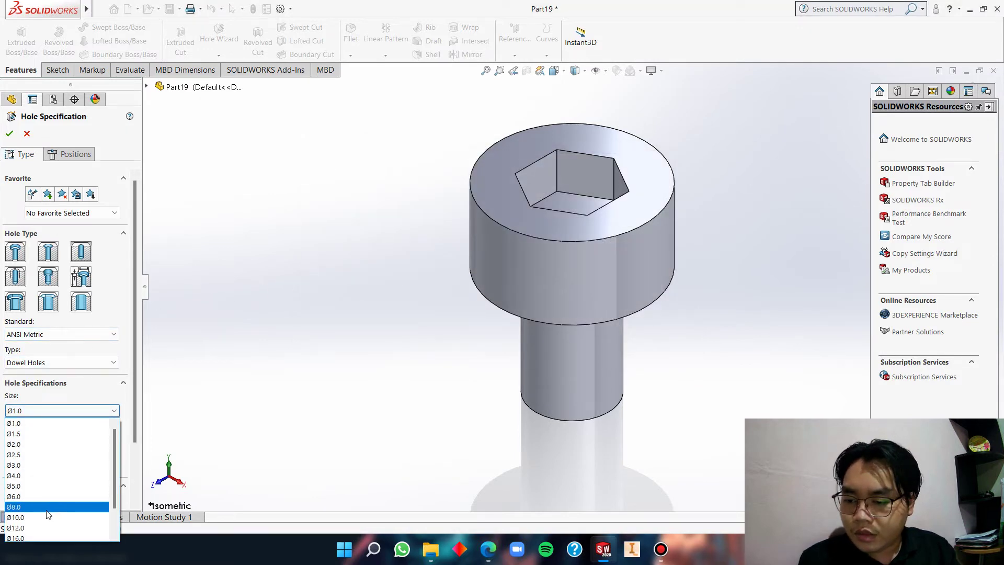
left_click(21, 423)
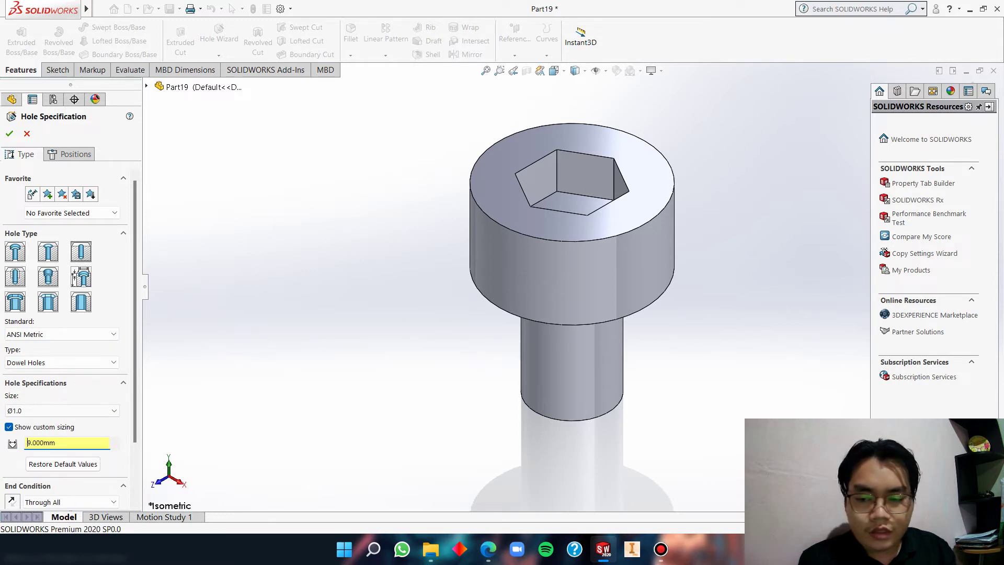
key("Return")
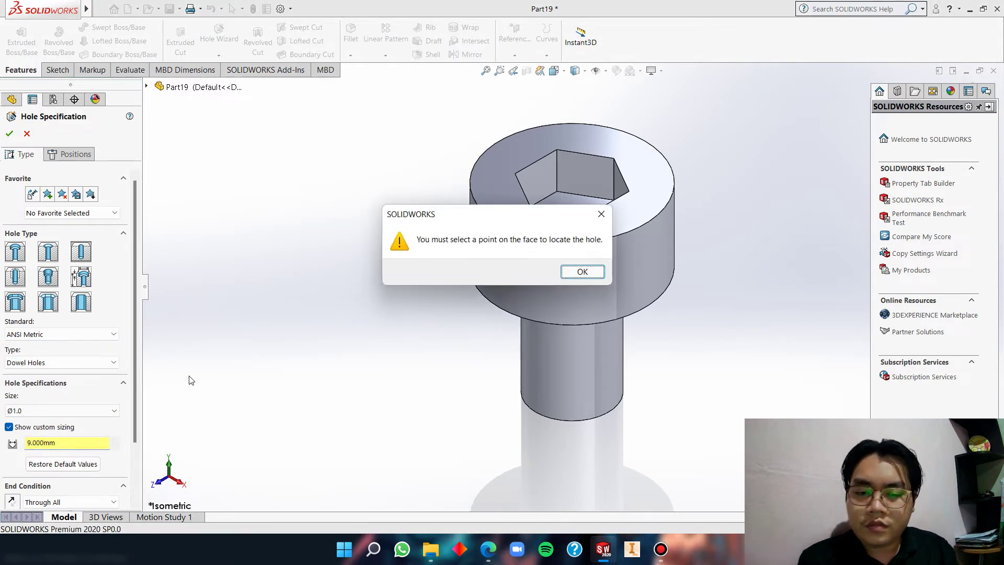
left_click(574, 279)
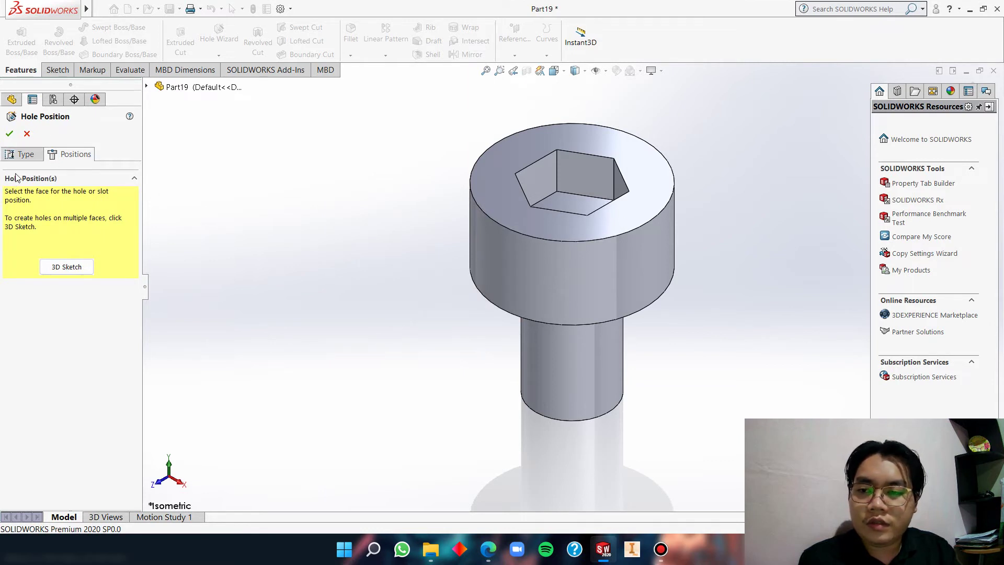
left_click(24, 154)
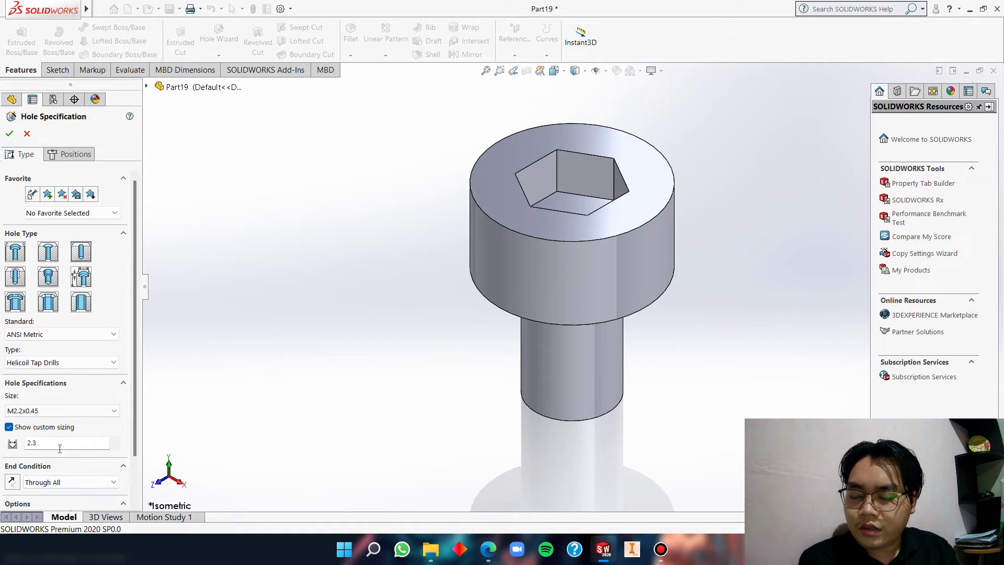
type("9")
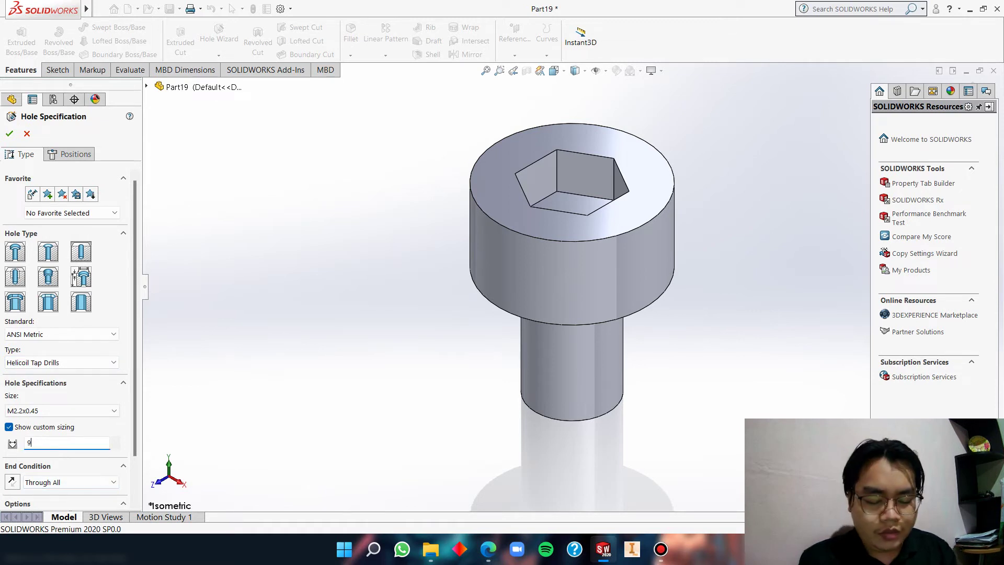
key("Return")
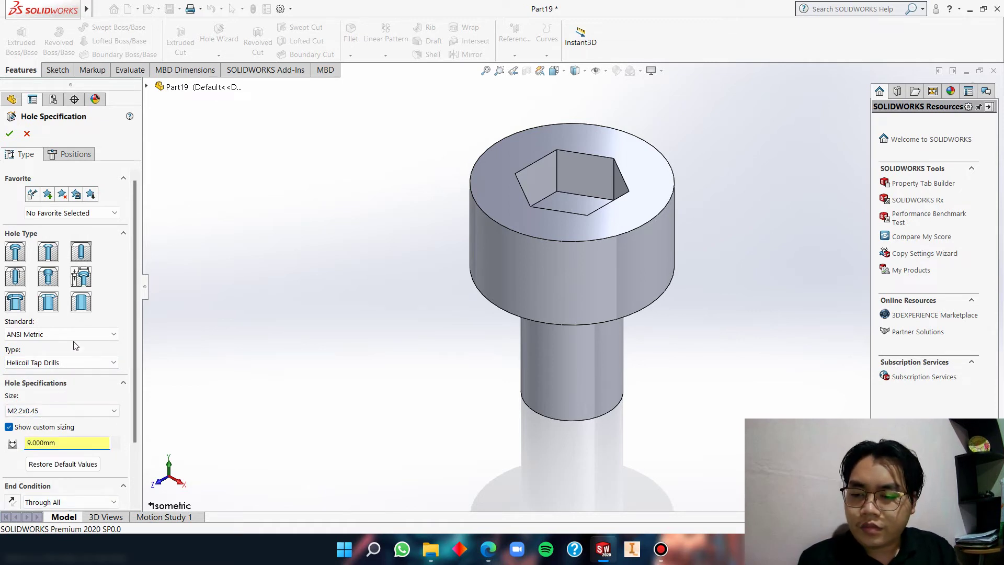
left_click(74, 153)
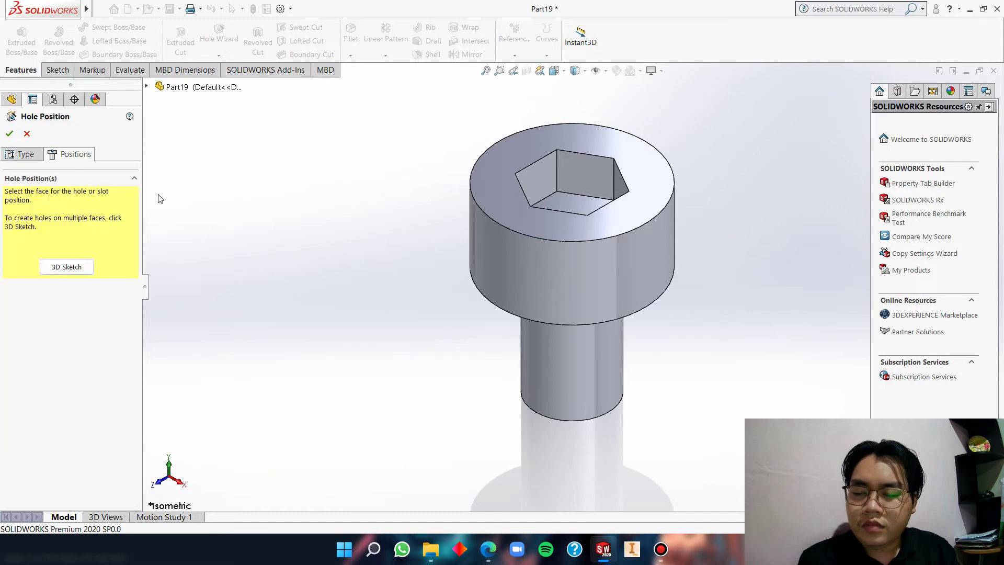
Place the hole at the hex socket centre on the top face and create it
left_click(496, 205)
left_click_drag(495, 205, 575, 187)
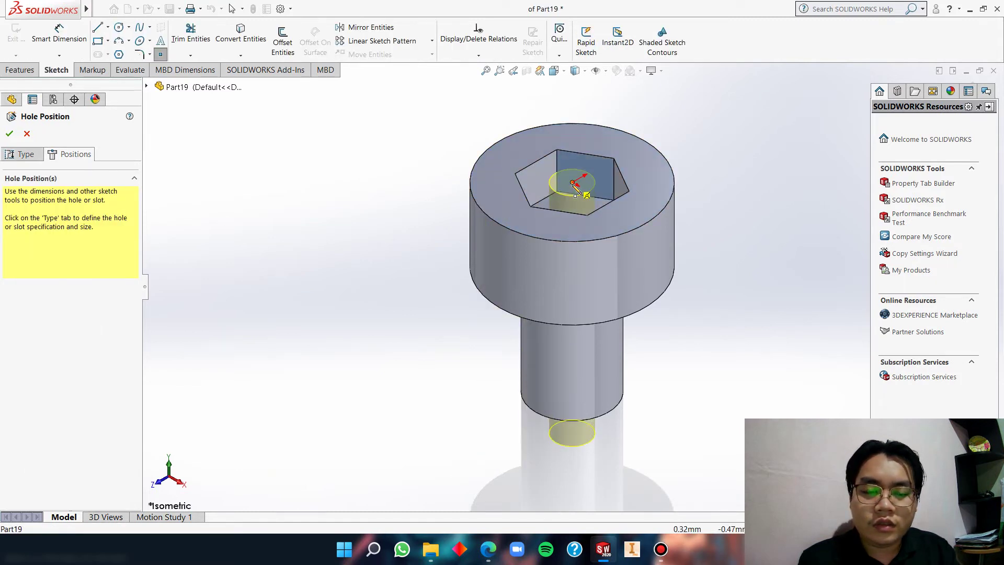
left_click(574, 183)
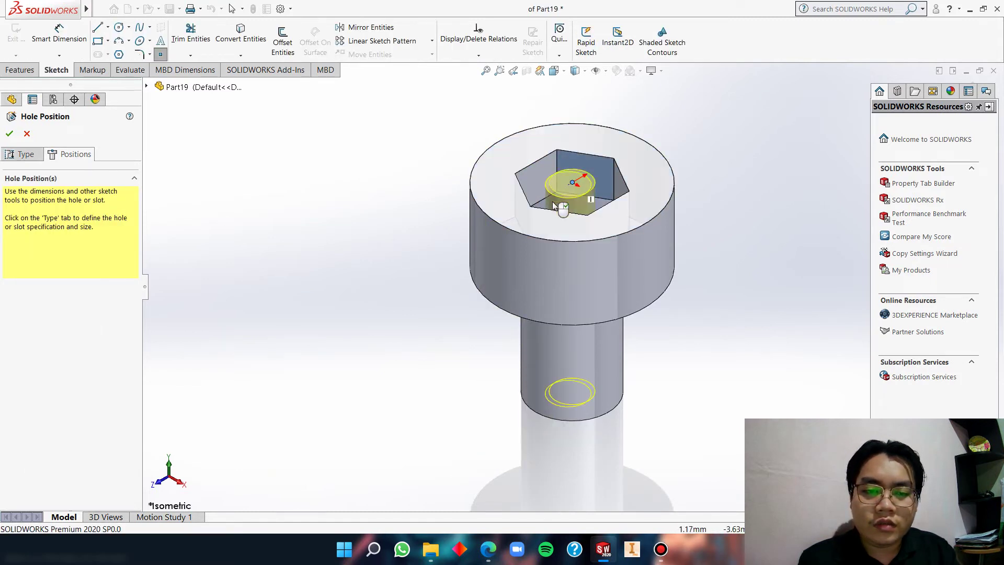
left_click(9, 135)
mouse_move(450, 301)
middle_mouse_down()
mouse_move(434, 399)
mouse_move(448, 439)
mouse_move(437, 455)
mouse_move(451, 320)
mouse_move(489, 131)
middle_mouse_up()
left_click(489, 549)
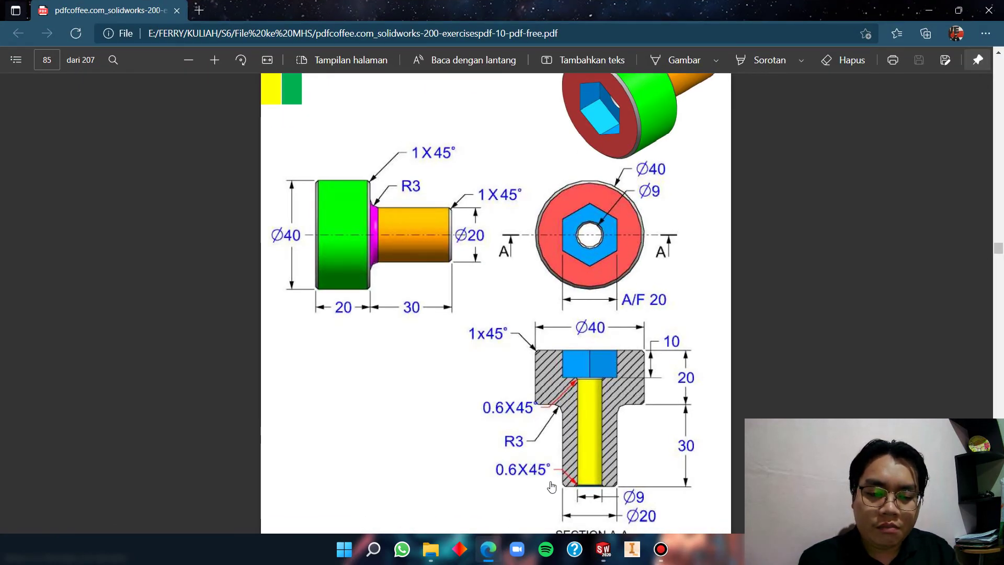
left_click(603, 549)
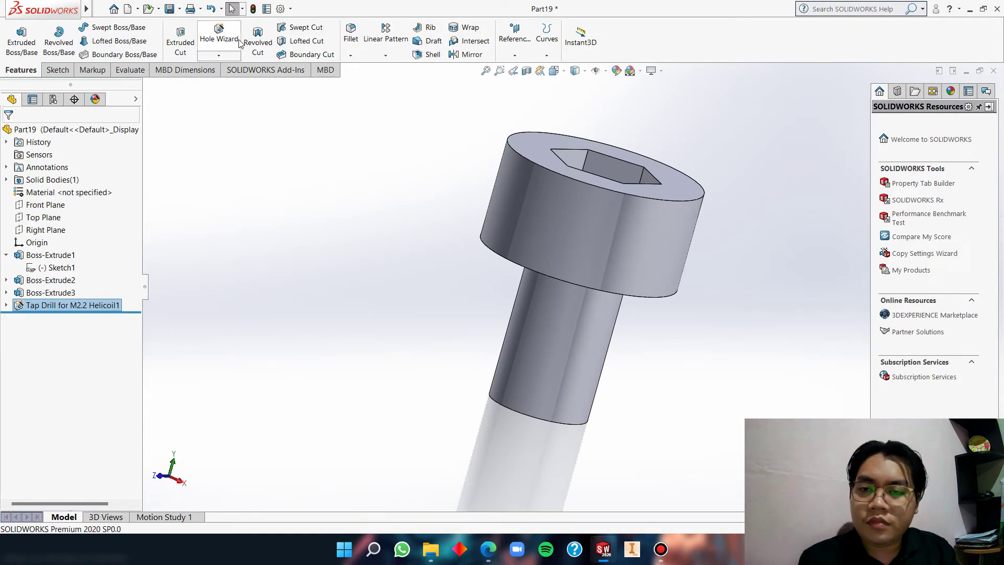
Chamfer both the socket-end and shank-end edges of the 9 mm hole 0.6 mm at 45°
left_click(347, 55)
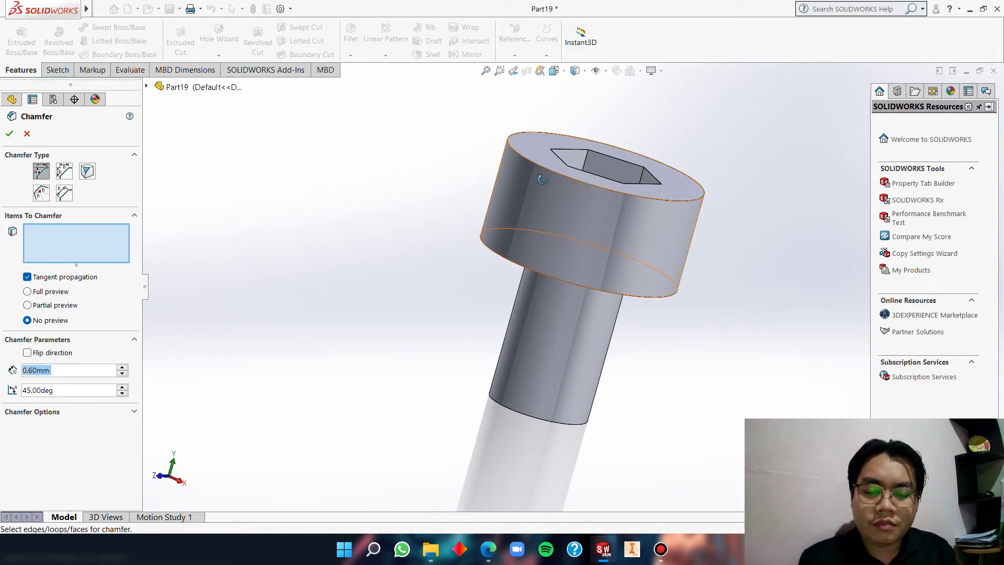
middle_click_drag(576, 245, 456, 547)
left_click(491, 558)
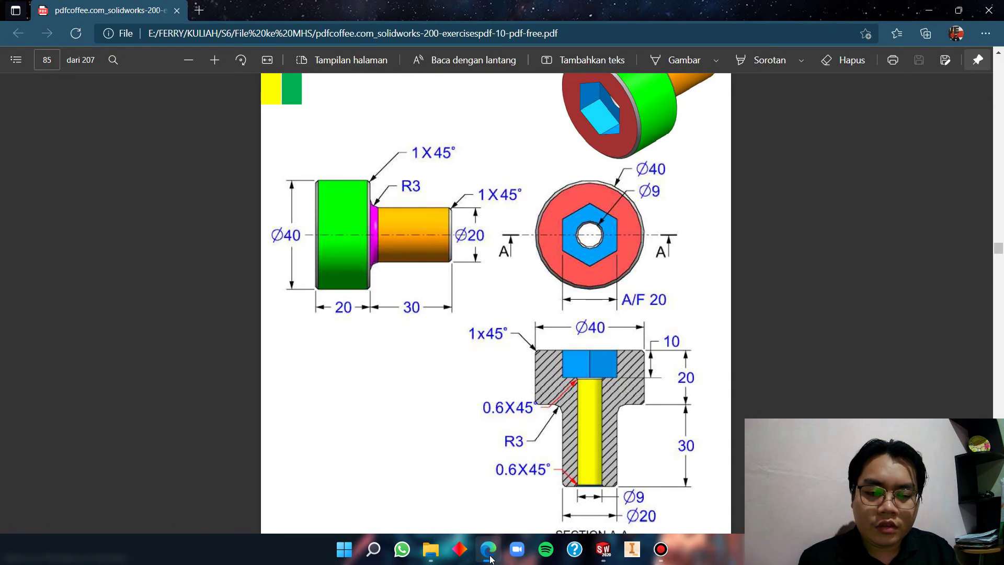
left_click(491, 558)
left_click(548, 226)
mouse_move(548, 226)
middle_mouse_down()
mouse_move(576, 428)
mouse_move(581, 293)
middle_mouse_up()
left_click(575, 415)
left_click(486, 556)
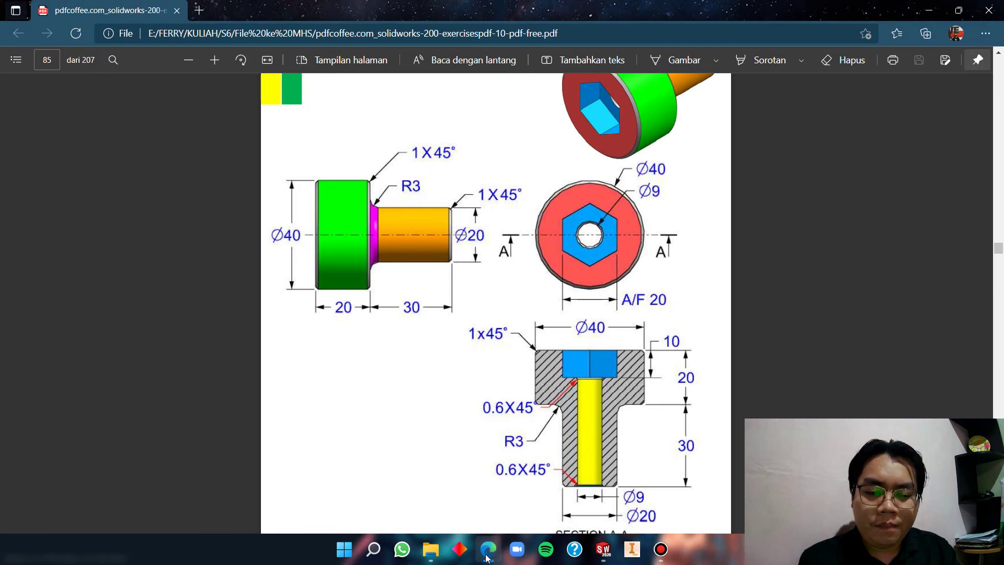
left_click(486, 556)
key("Return")
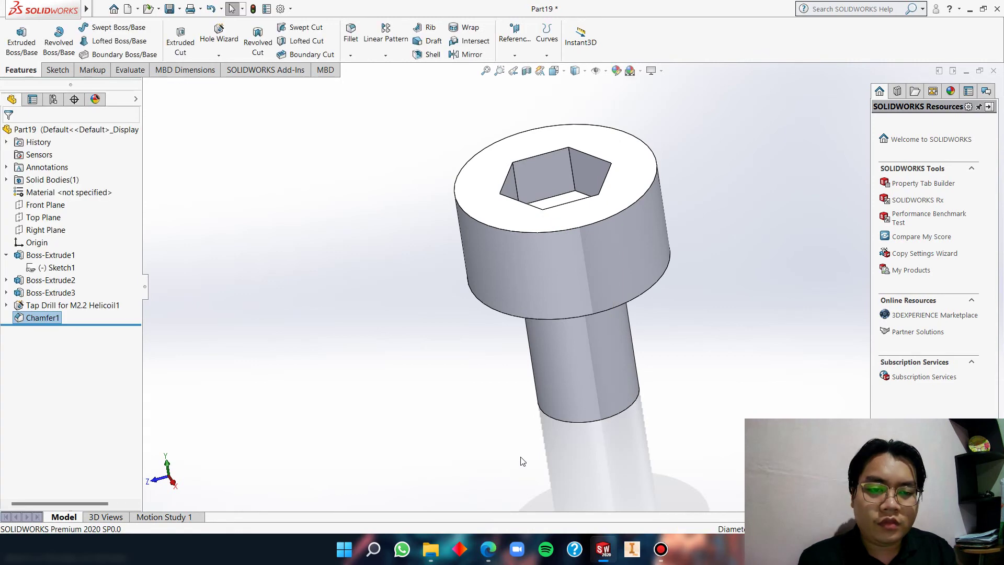
Round the edge under the head where the shank meets it with a 3 mm fillet
left_click(354, 49)
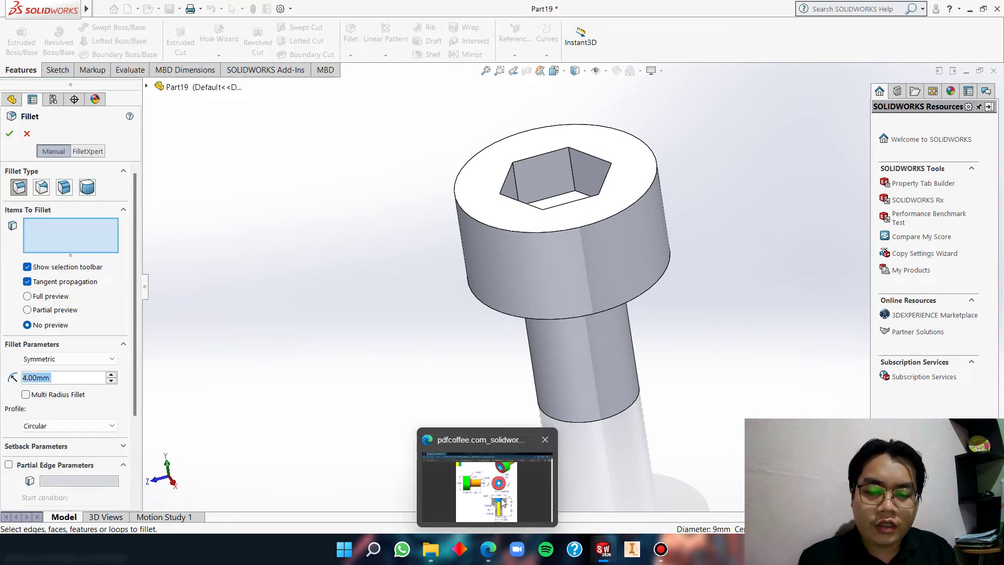
left_click(496, 553)
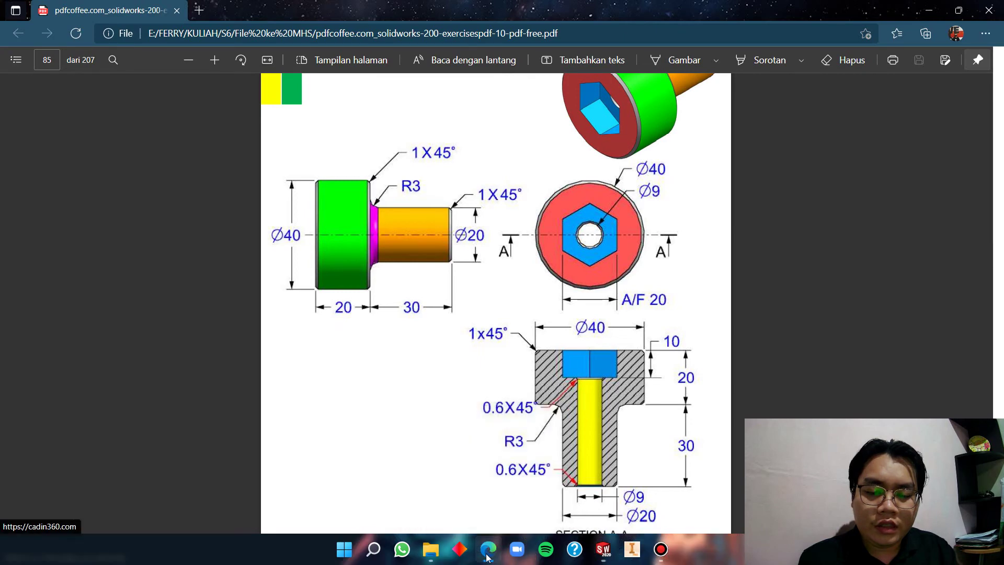
left_click(488, 549)
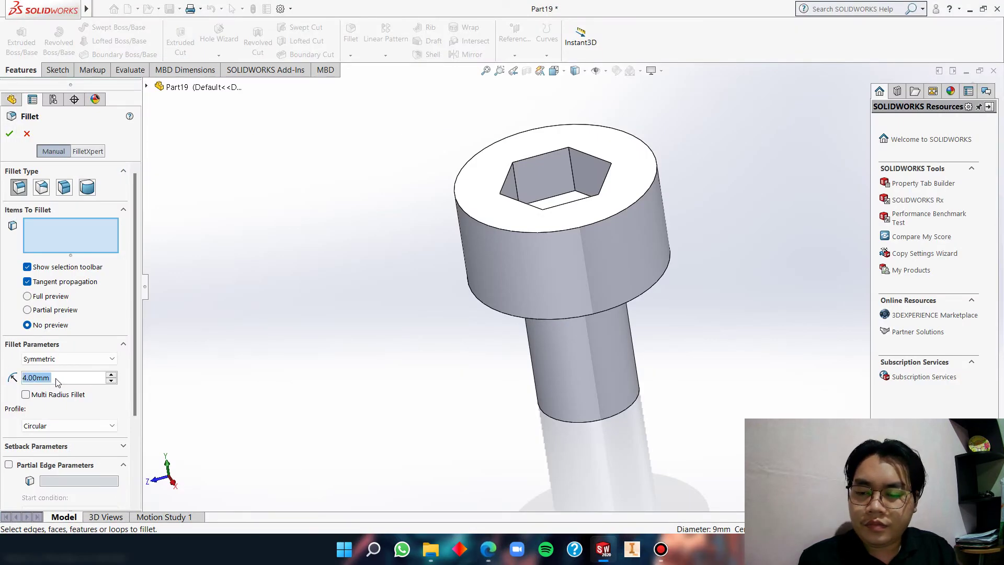
type("3")
key("Return")
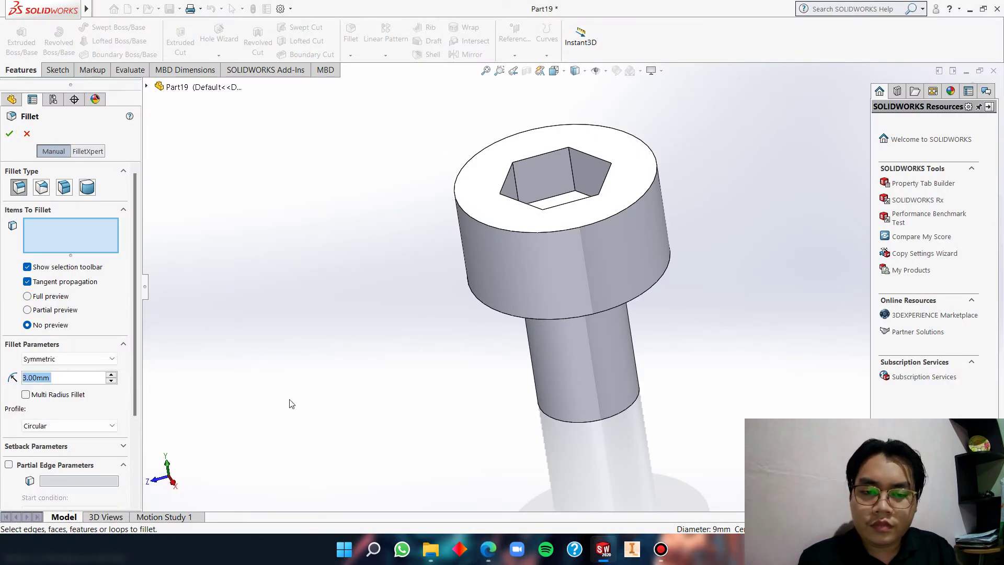
middle_click_drag(291, 403, 470, 241)
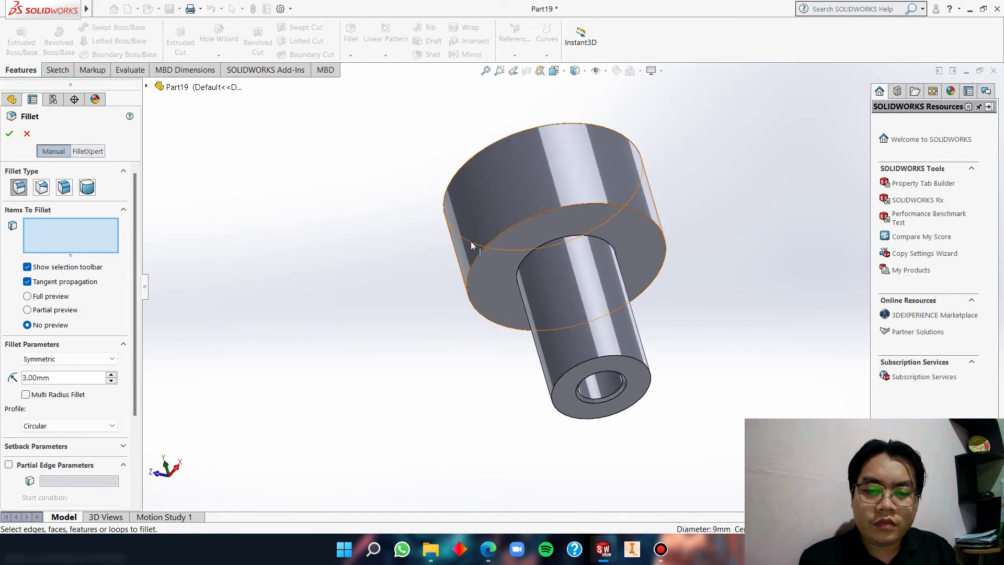
left_click(530, 256)
key("Return")
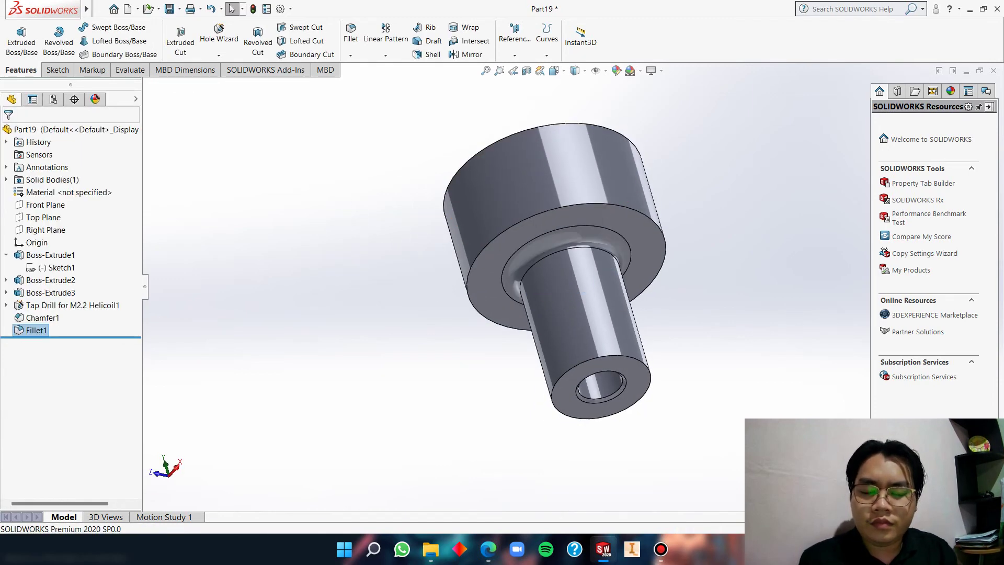
mouse_move(488, 549)
left_click(531, 459)
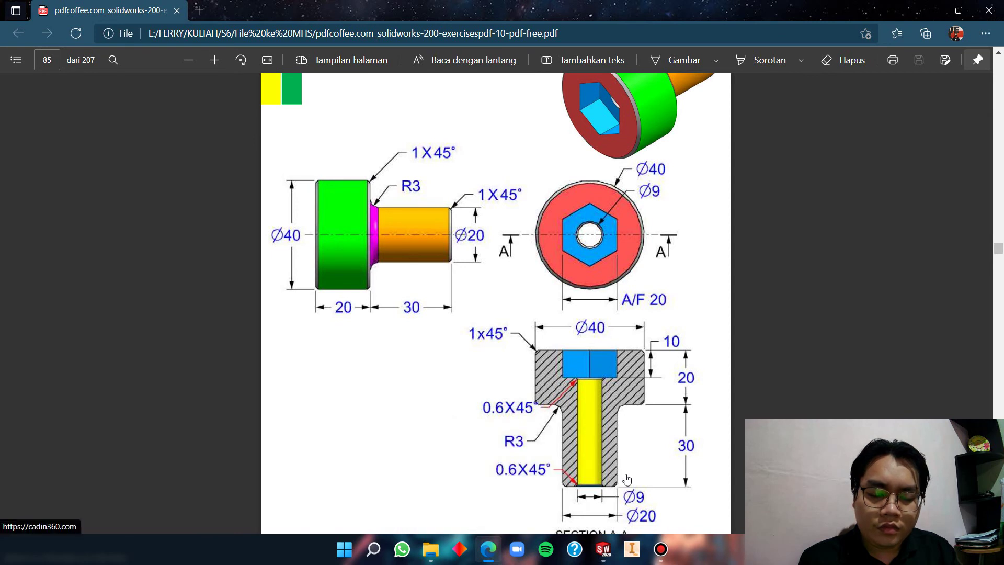
Chamfer the shank's bottom end edge and the head's outer edge at 1 mm × 45°
scroll(627, 480, "down", 1)
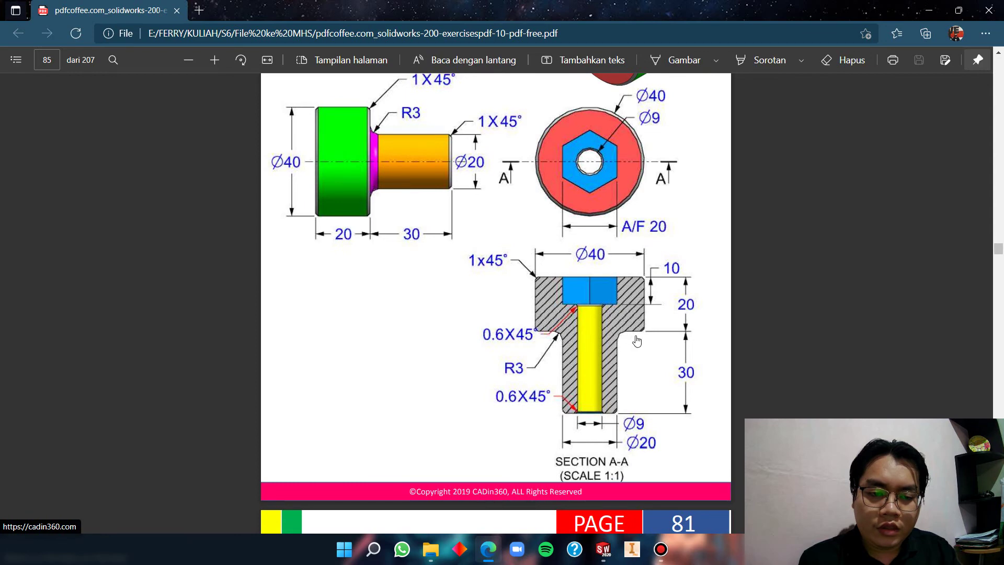
key("alt+Tab")
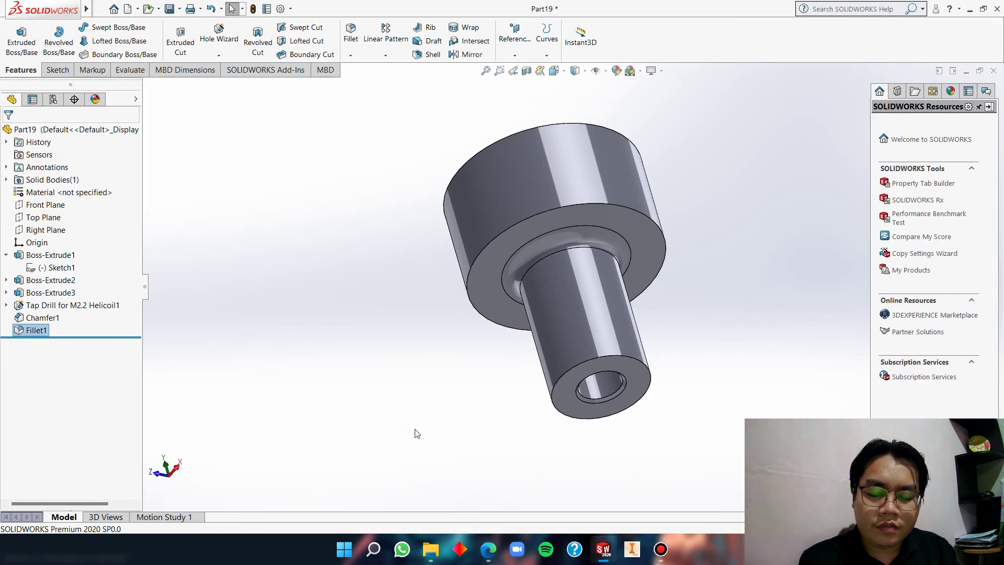
left_click(350, 55)
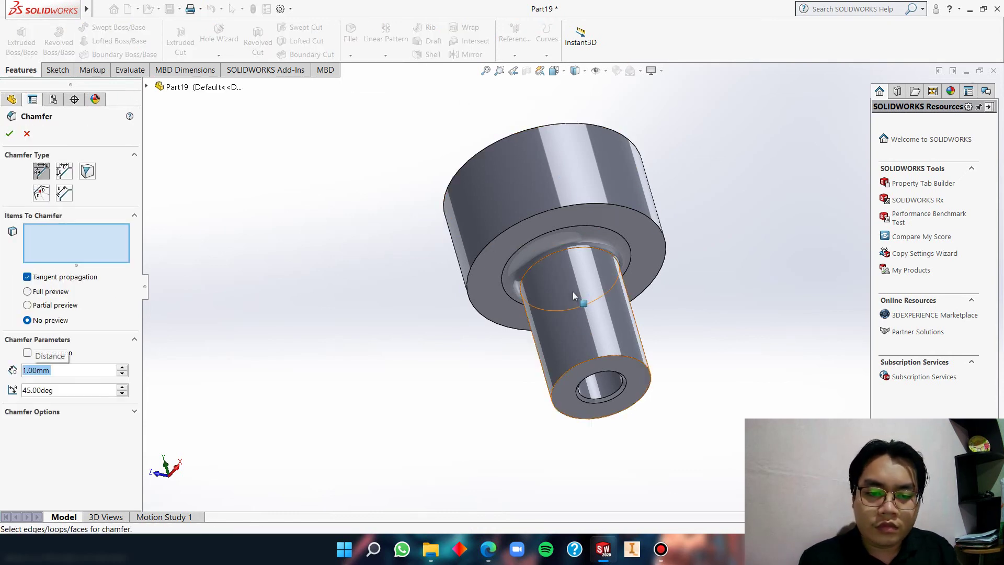
left_click(557, 372)
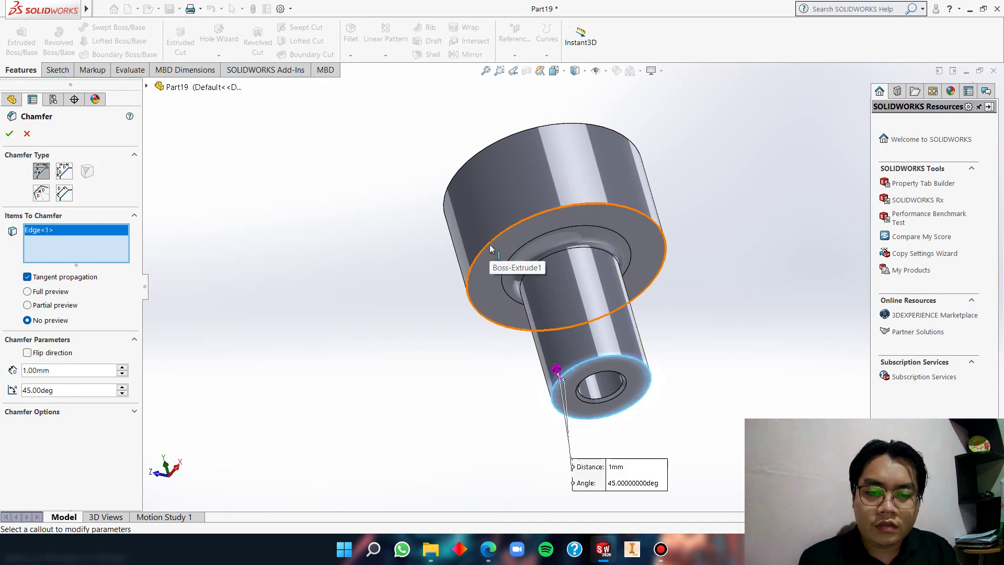
left_click(489, 243)
key("Return")
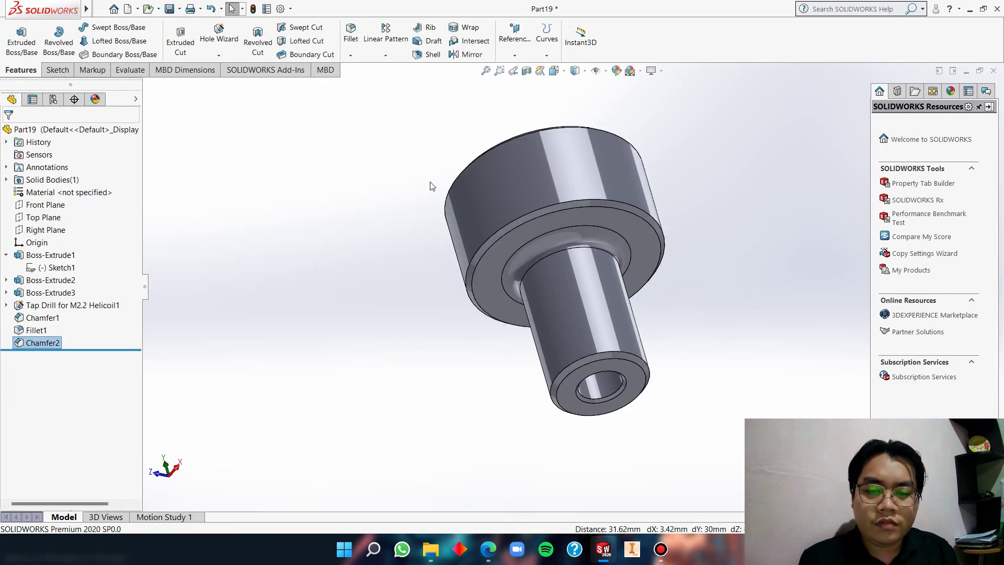
key("ctrl+7")
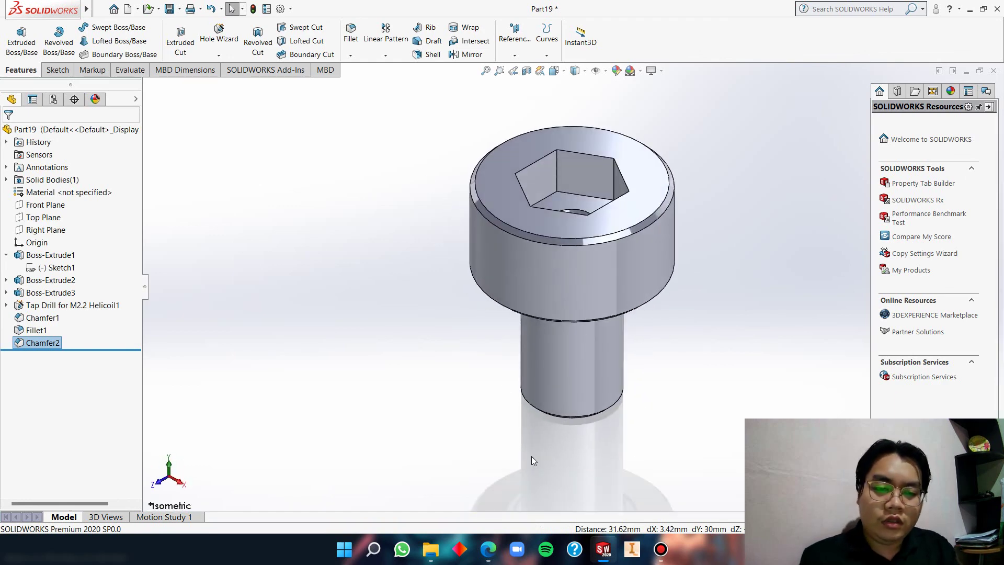
Bring up the exercise PDF and scroll past the screw drawing toward Exercise 81
left_click(488, 549)
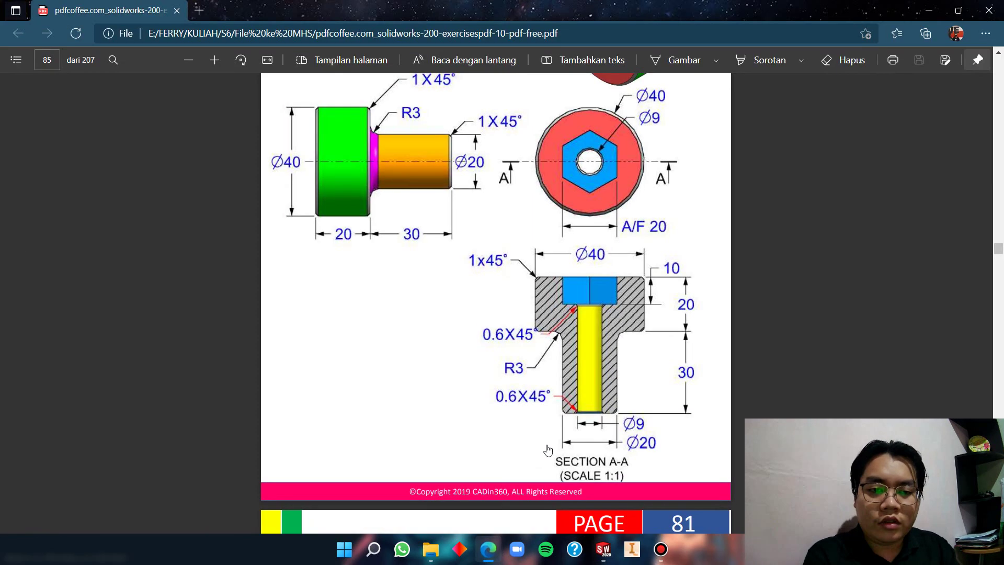
scroll(552, 445, "up", 4)
scroll(552, 445, "down", 3)
scroll(552, 450, "down", 3)
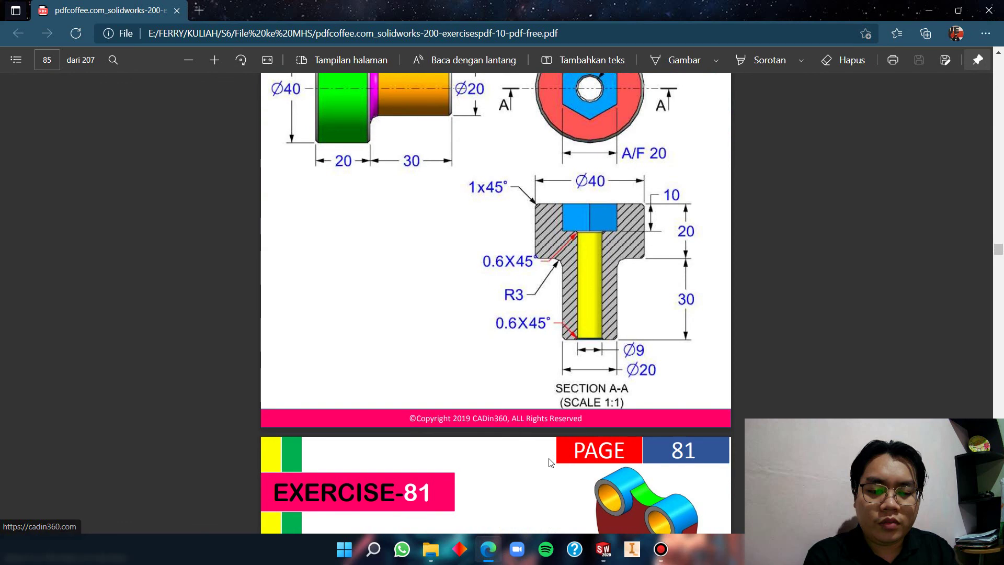